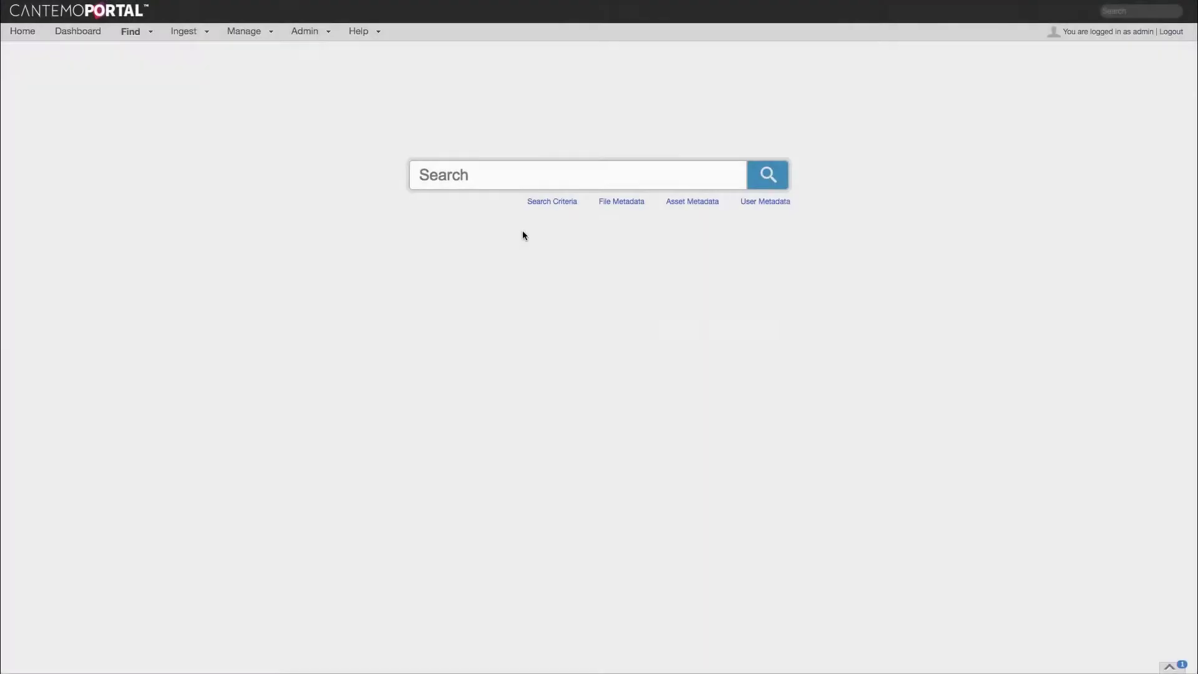
- Browse the REST API reference's search endpoints and a sample search-document response, then collapse them
mouse_move(378, 36)
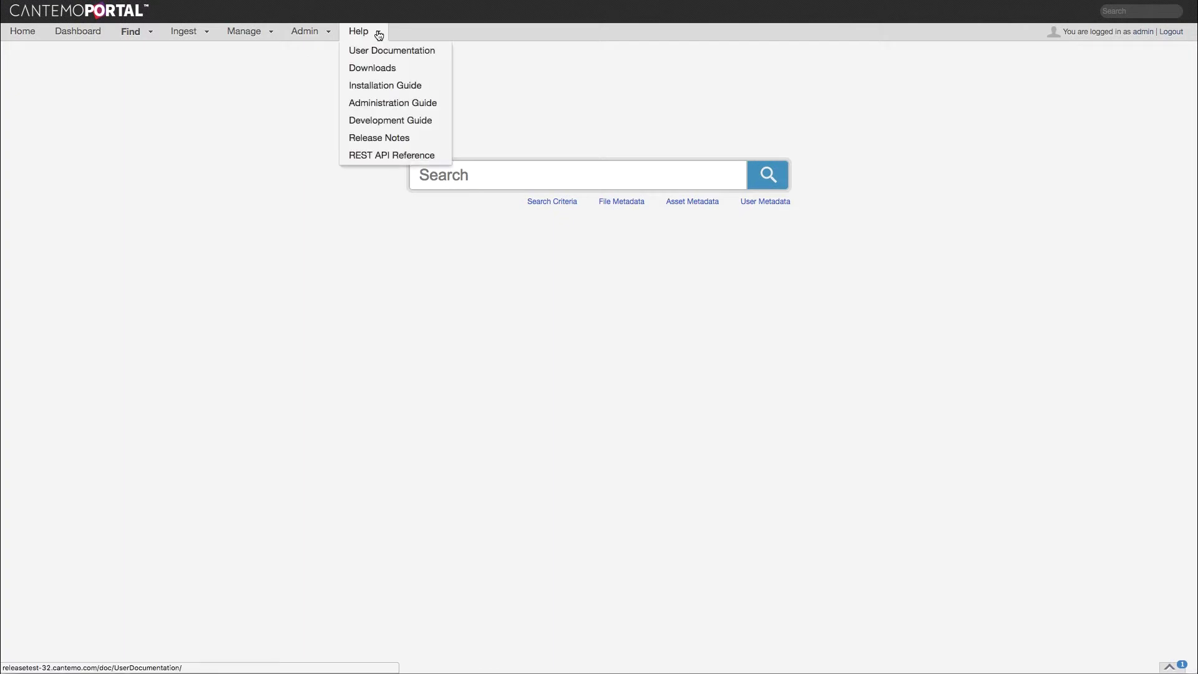
click(368, 155)
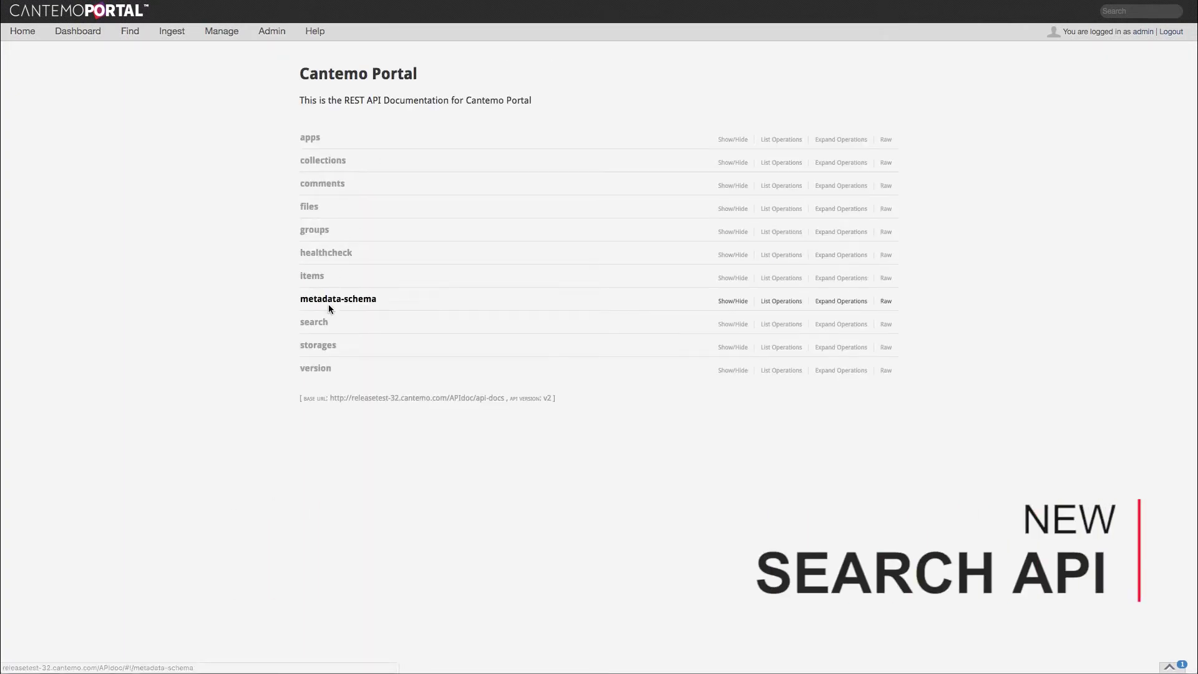
click(313, 322)
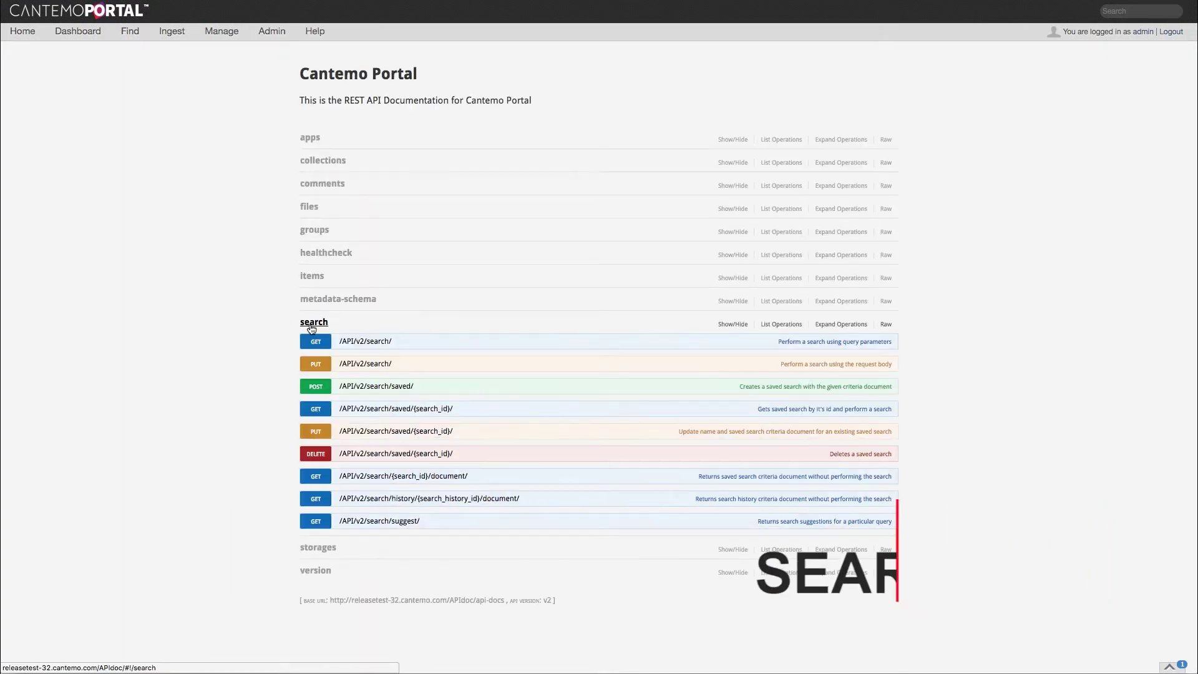
click(365, 477)
scroll(267, 501, down, 3)
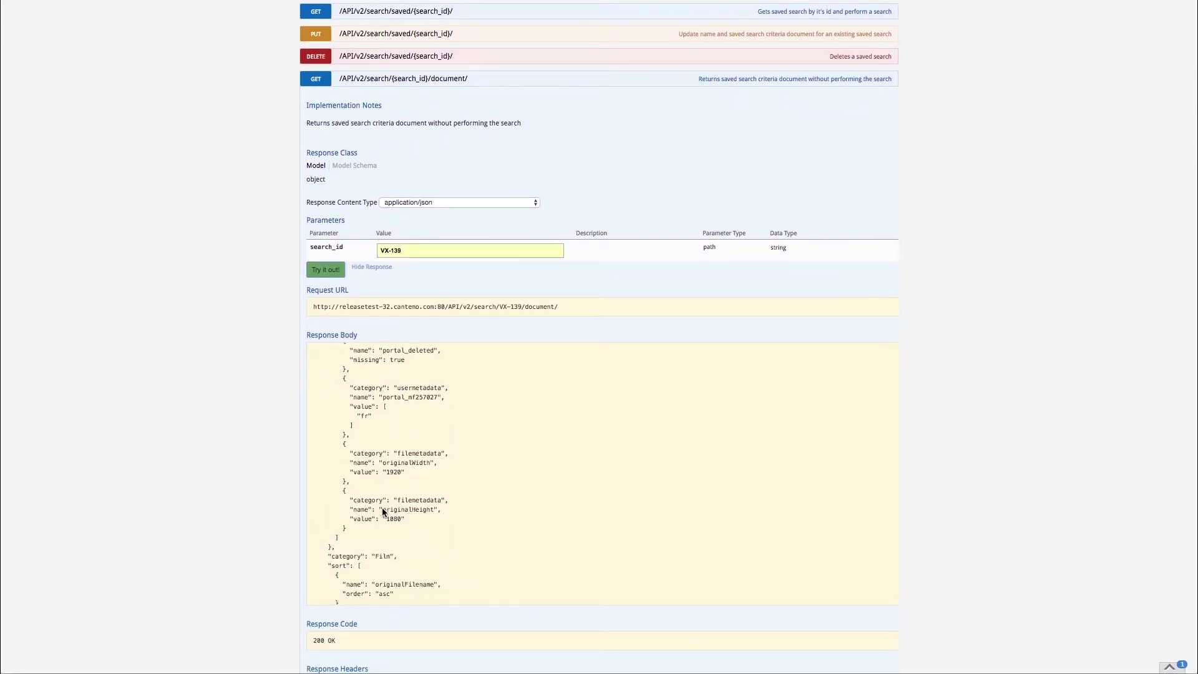
scroll(383, 508, down, 2)
scroll(383, 509, up, 4)
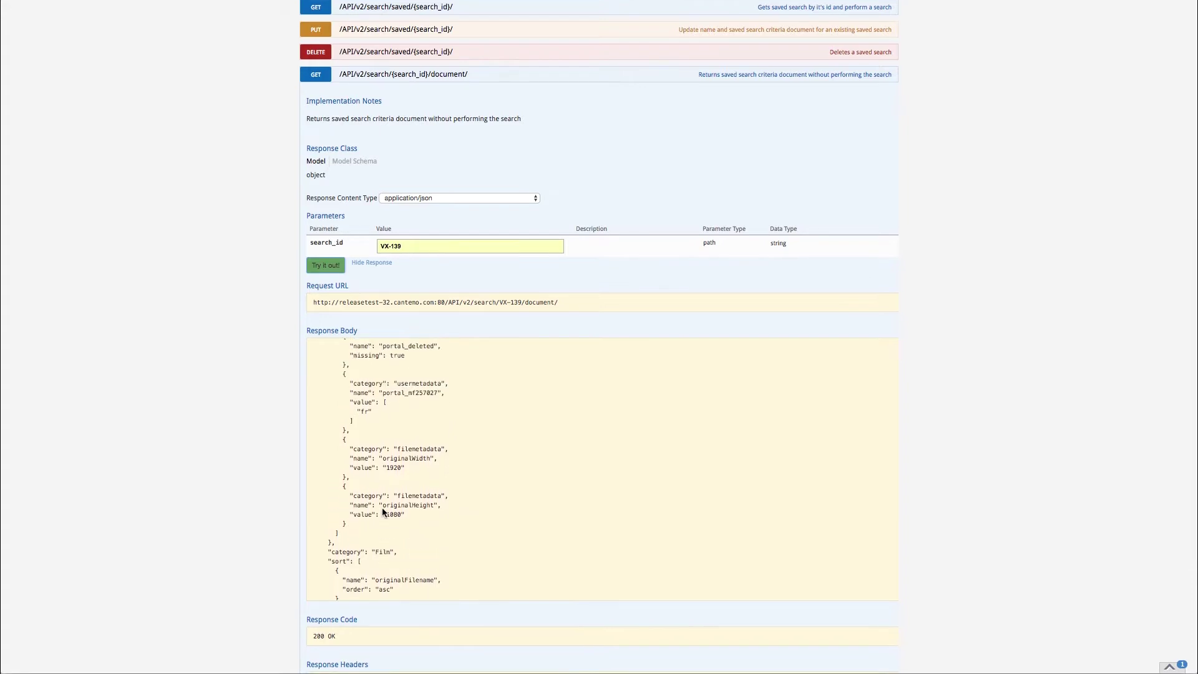
scroll(383, 508, up, 6)
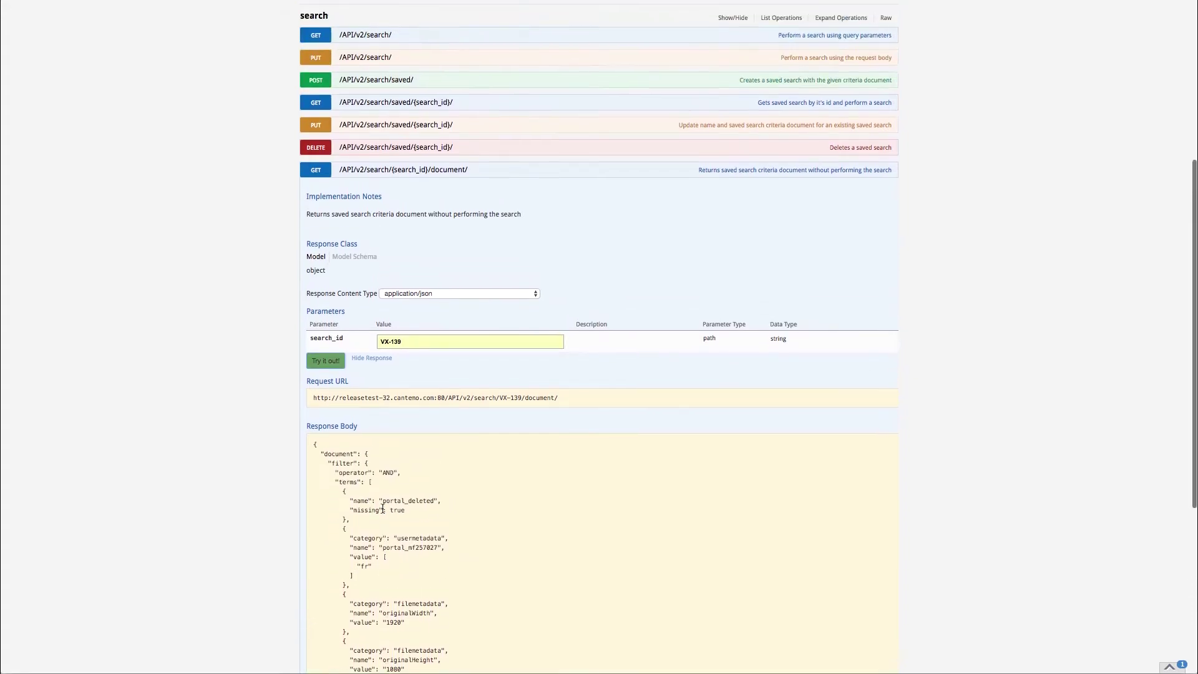
scroll(383, 509, up, 3)
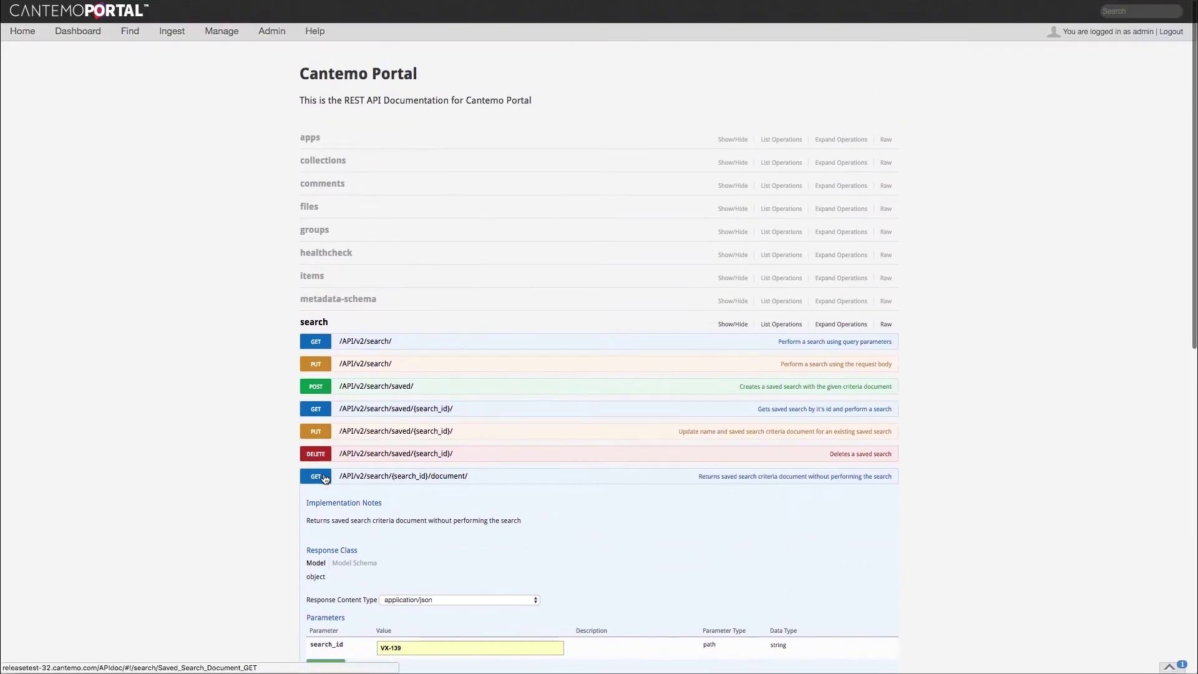
click(357, 476)
click(314, 322)
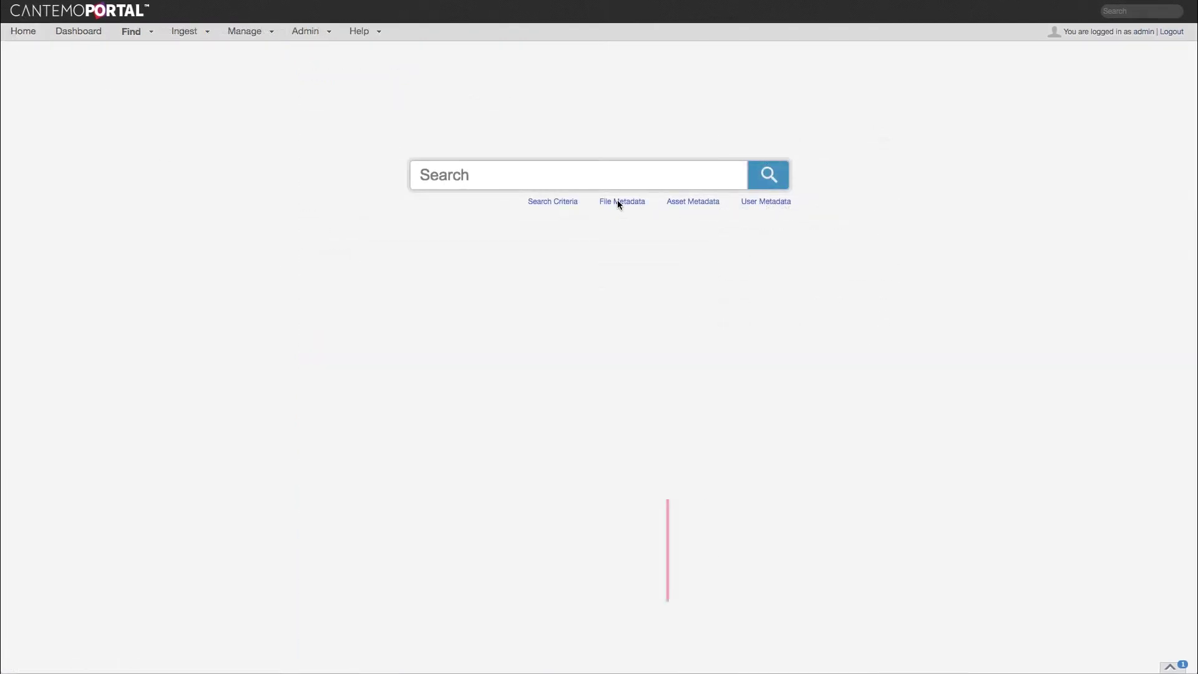
- Search File Metadata for files with Width 1920 and Height 1080
click(620, 201)
click(628, 300)
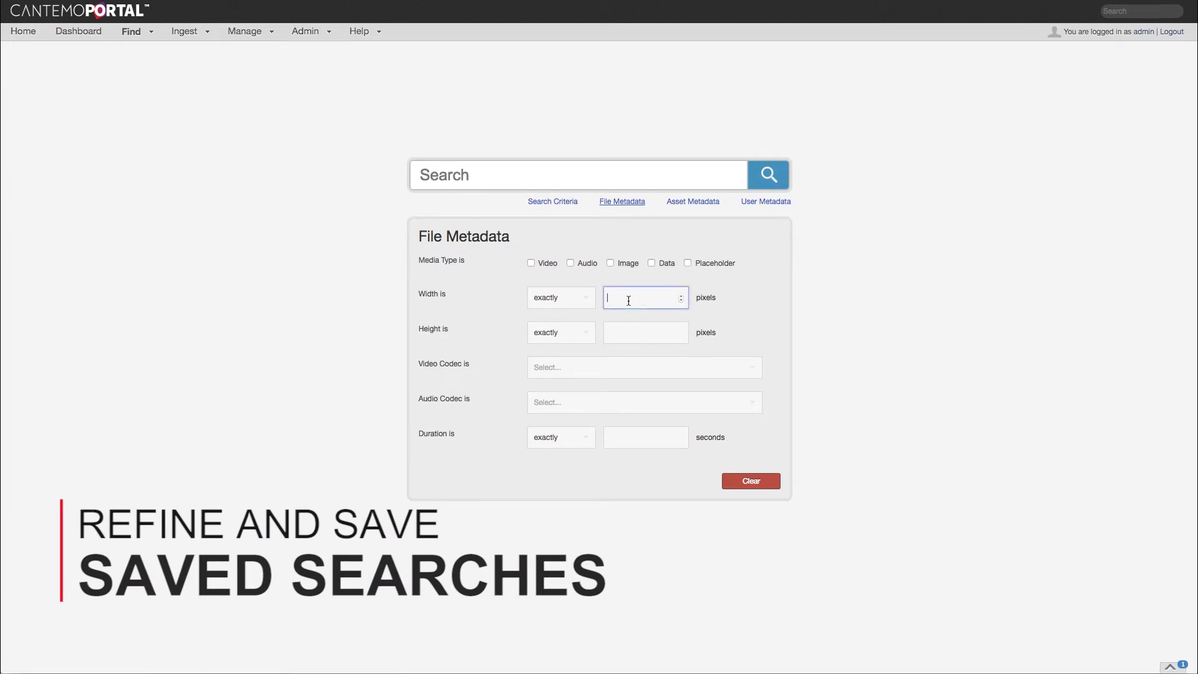
text(1920)
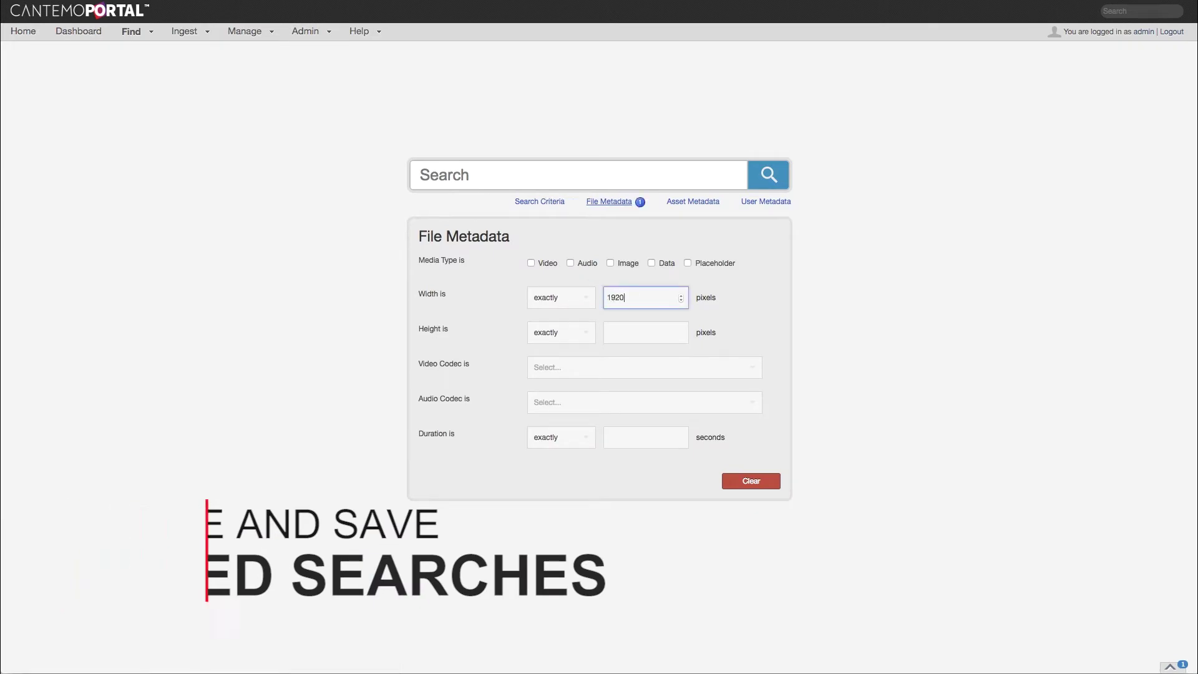
click(616, 334)
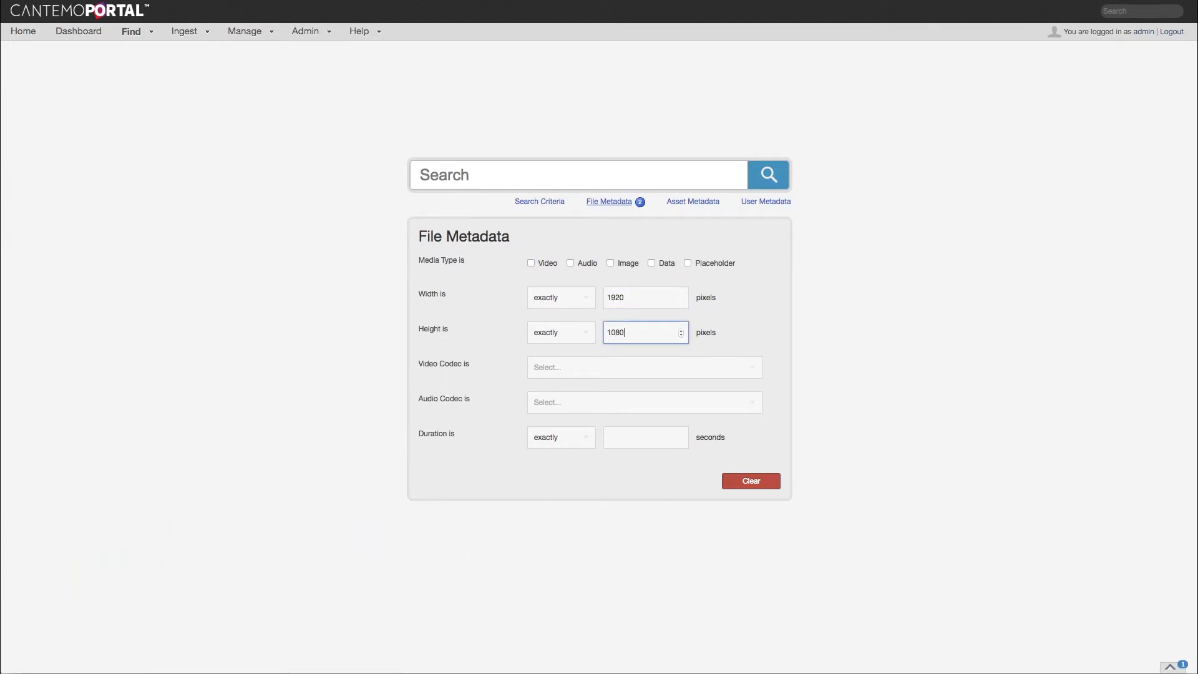
click(769, 173)
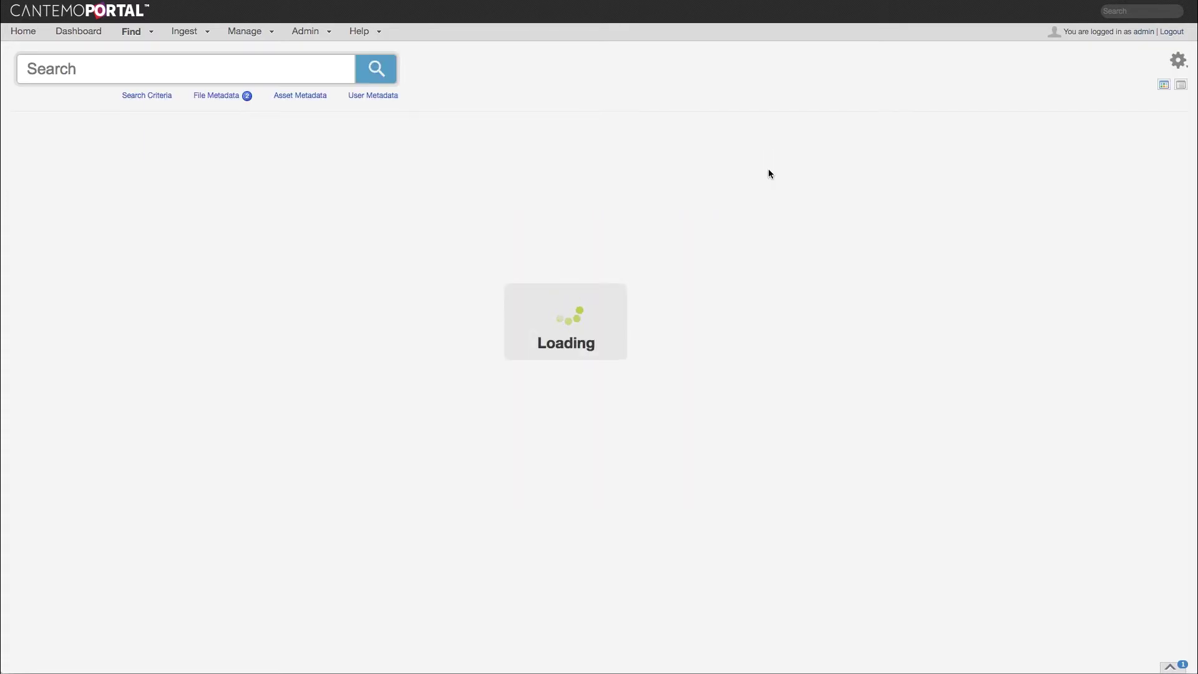
- Save the results as the search '1920x1080' and return to the home page
click(1178, 61)
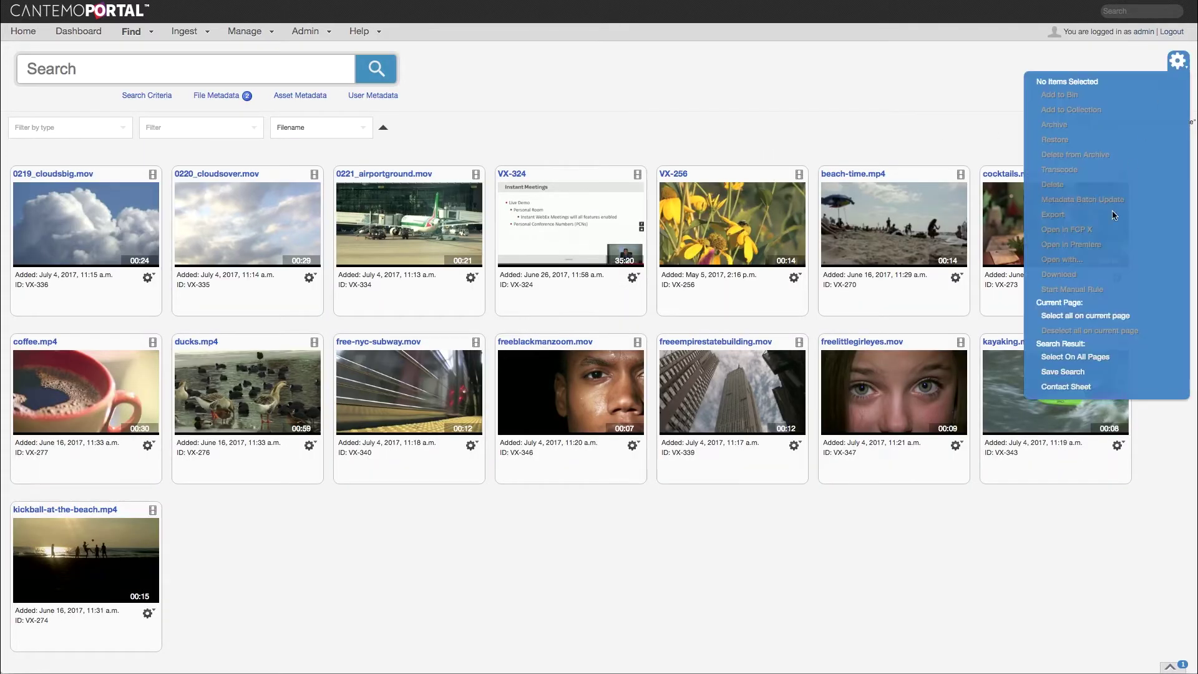
click(1054, 372)
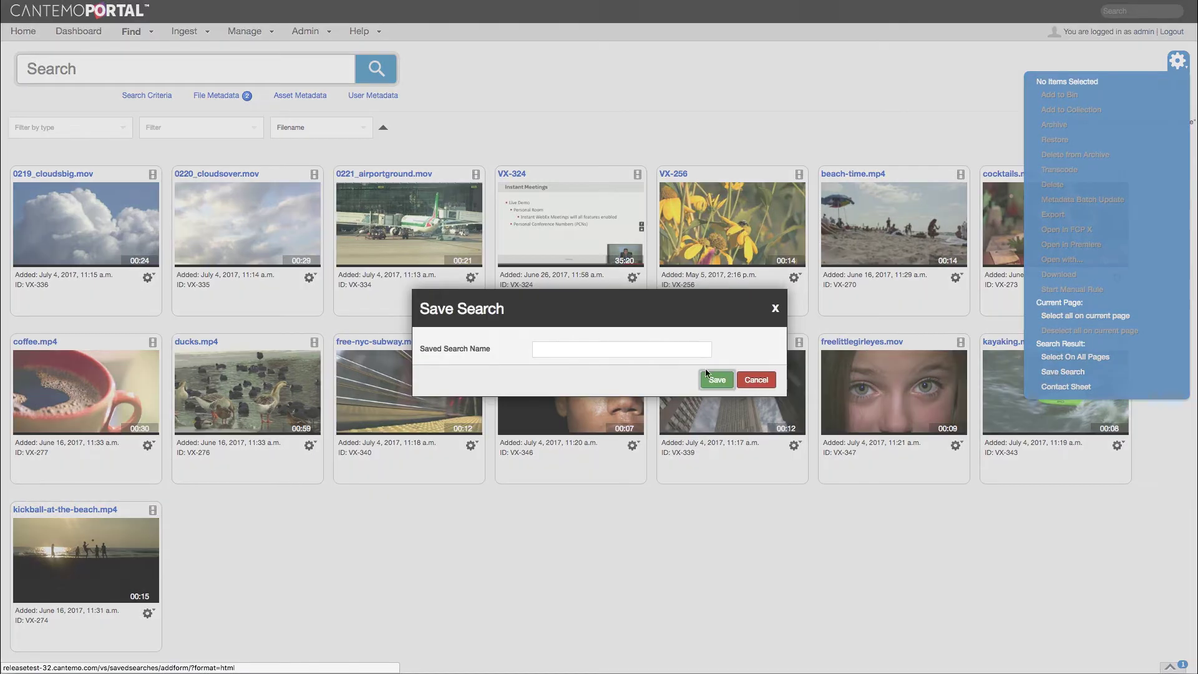
click(557, 348)
text(1920x1080)
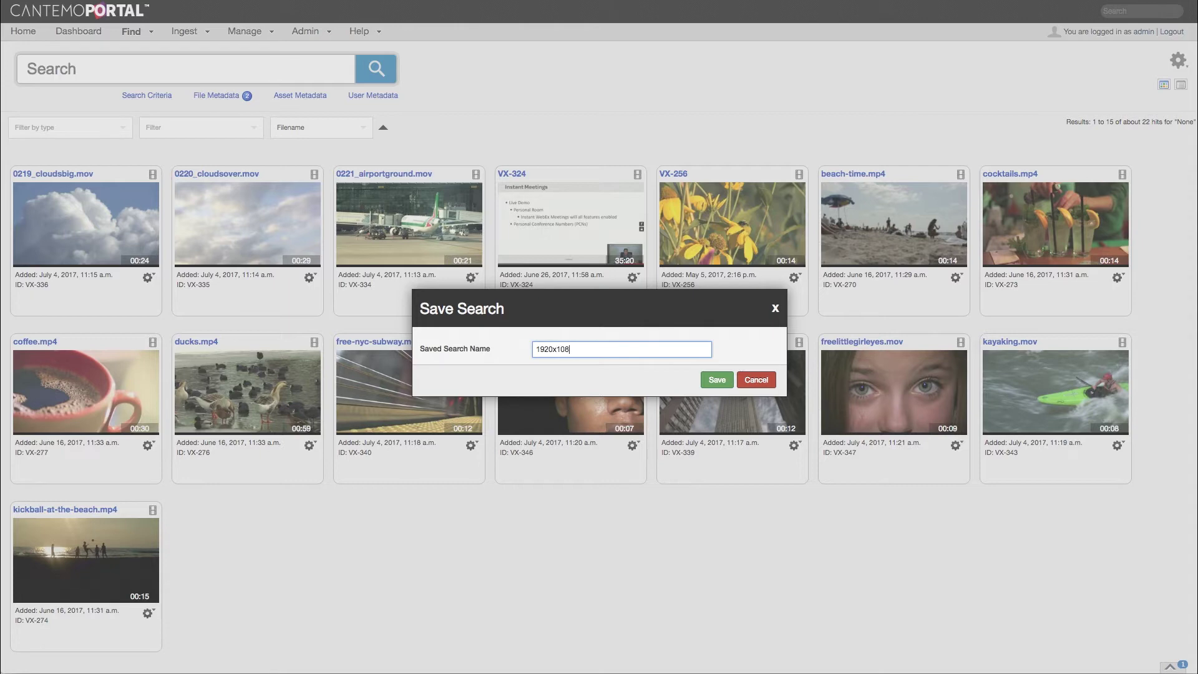
click(716, 380)
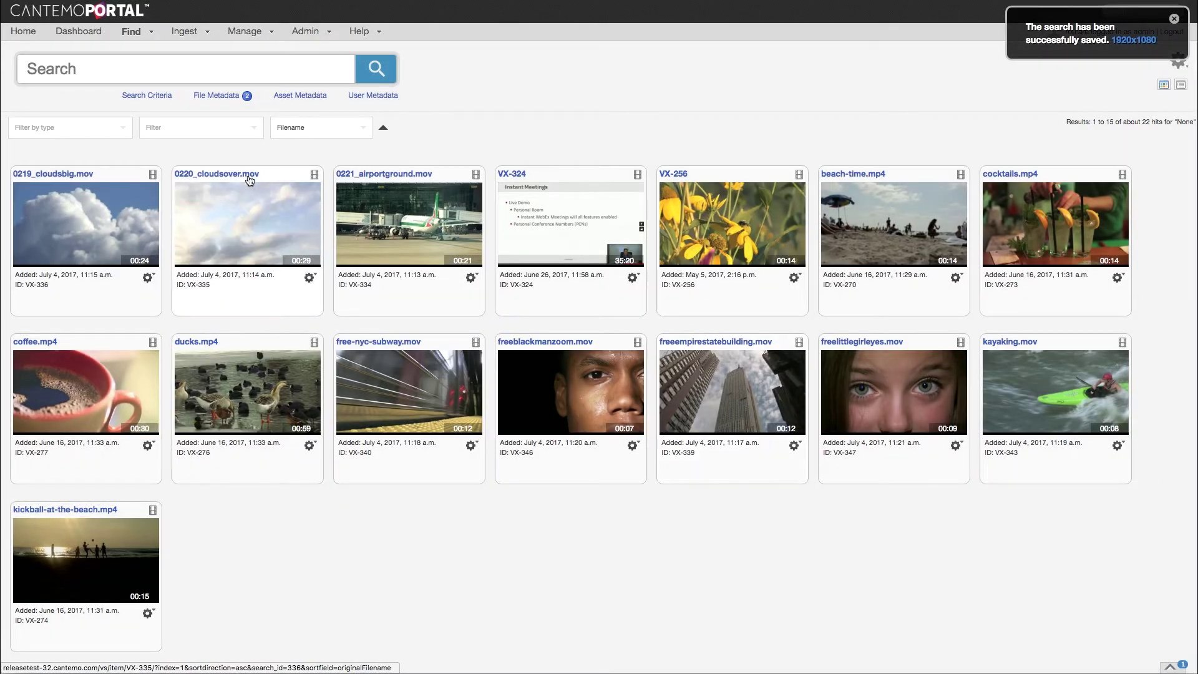
click(34, 32)
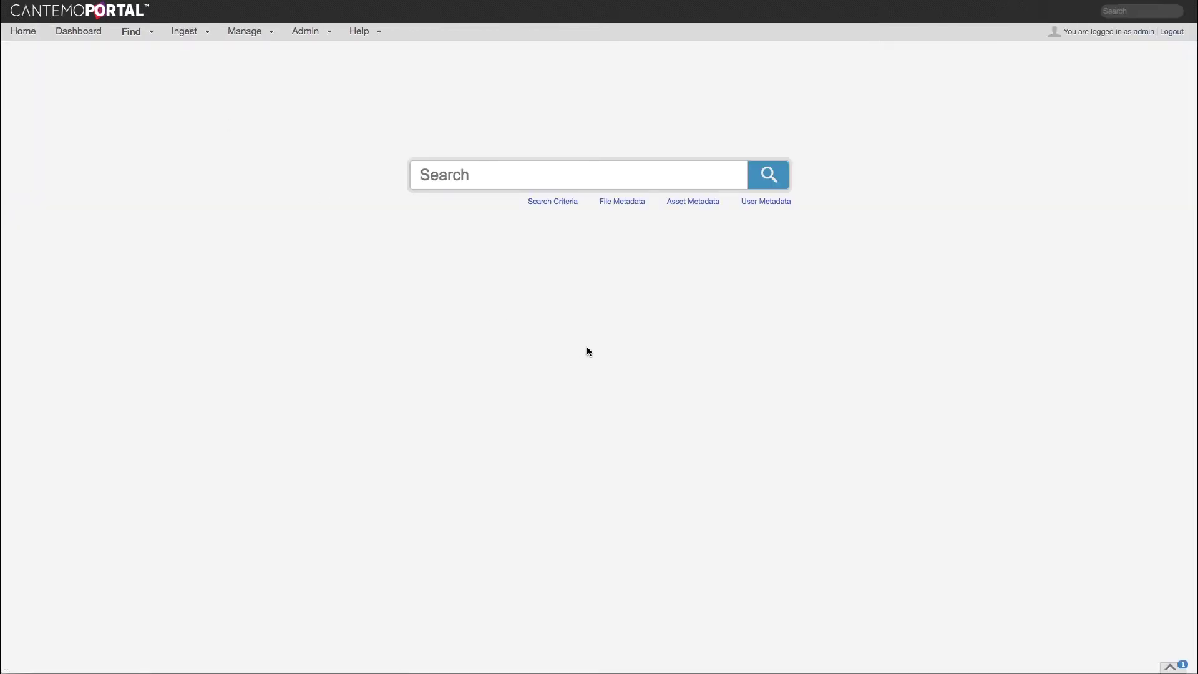
- Open the 1920x1080 saved search and add Language ENGLISH under User Metadata, then rerun it
mouse_move(158, 30)
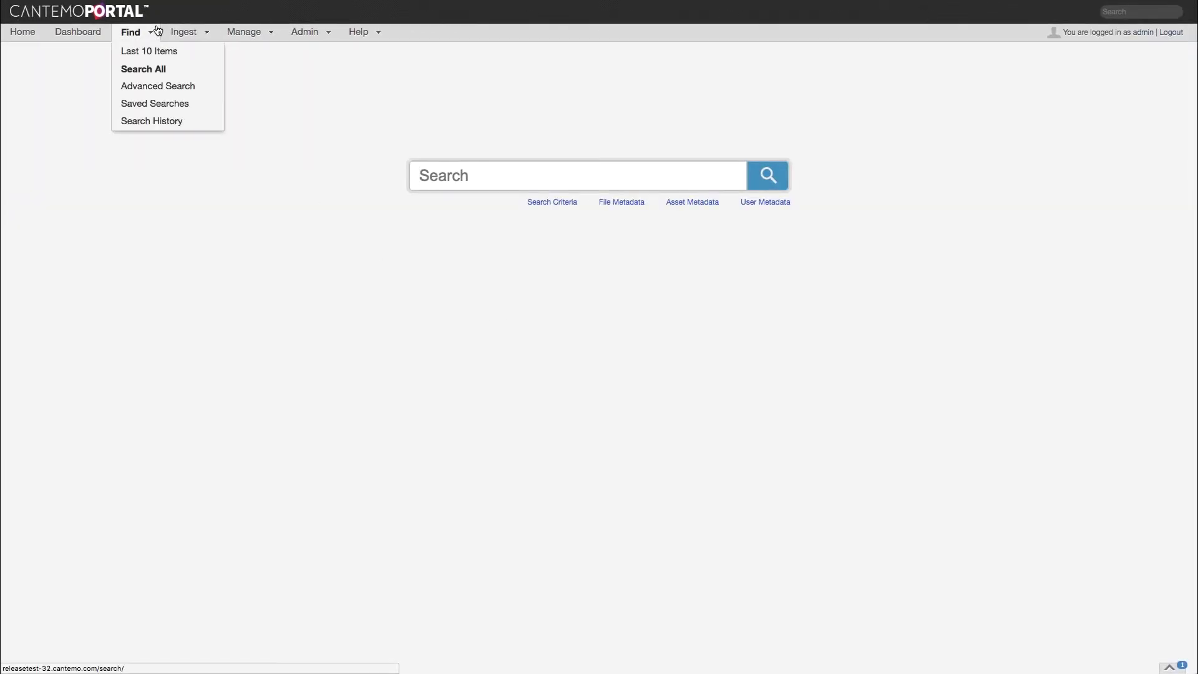
click(160, 107)
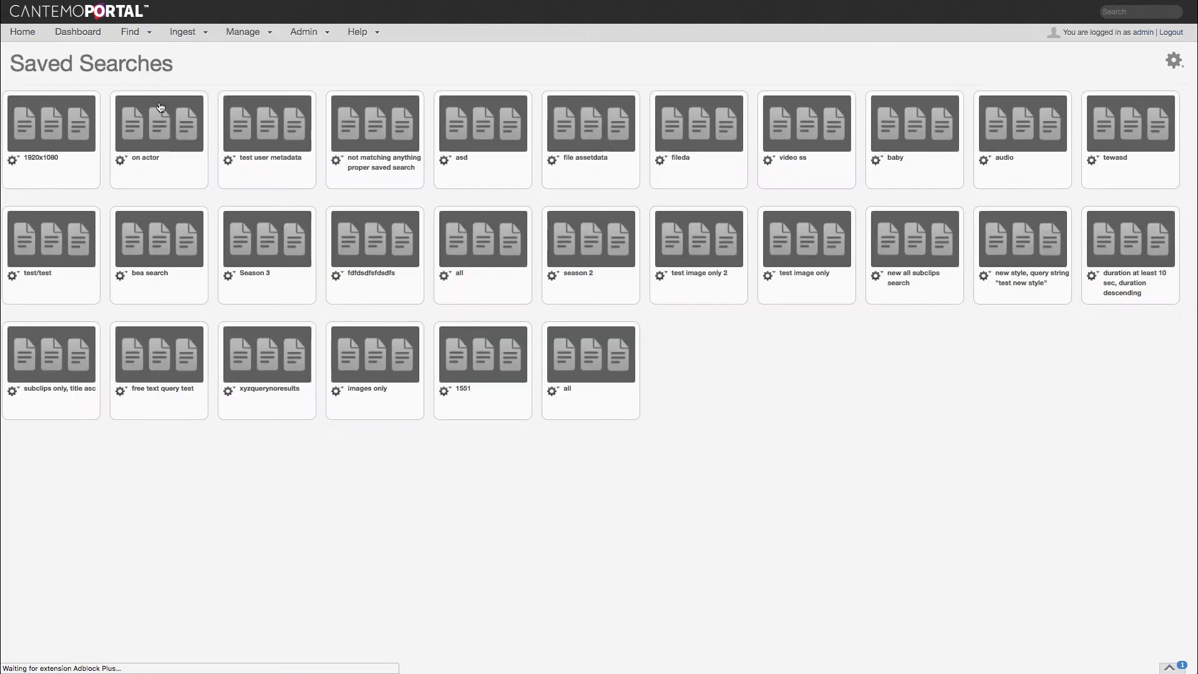
click(49, 148)
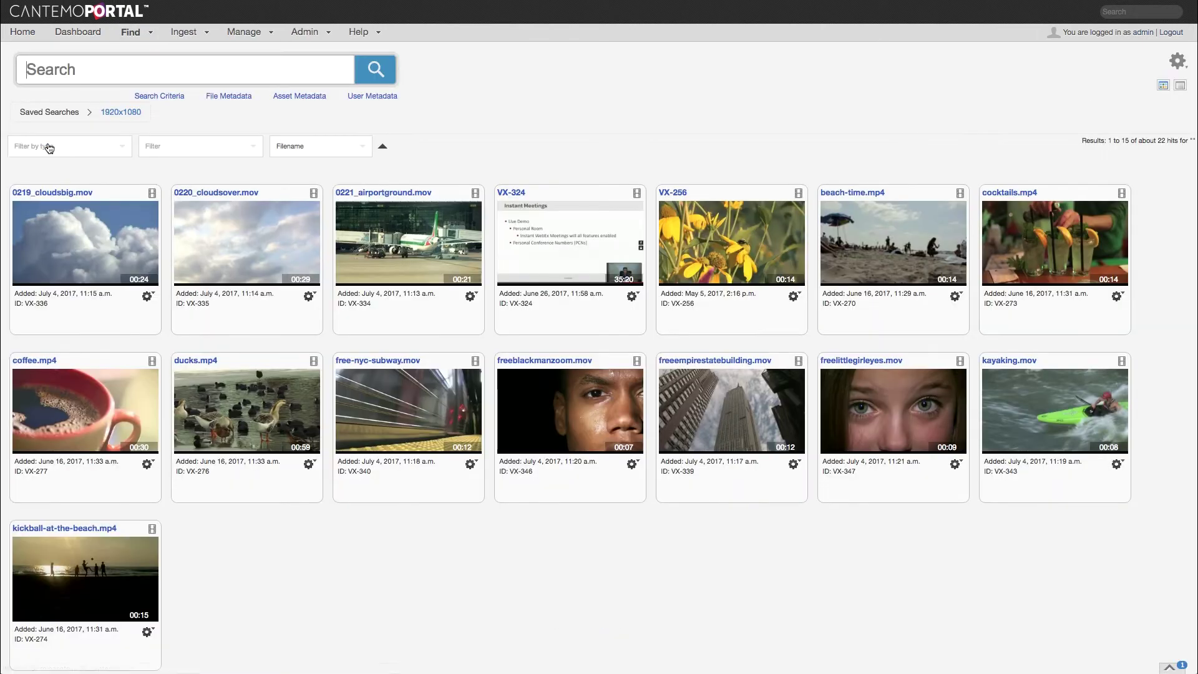
click(214, 97)
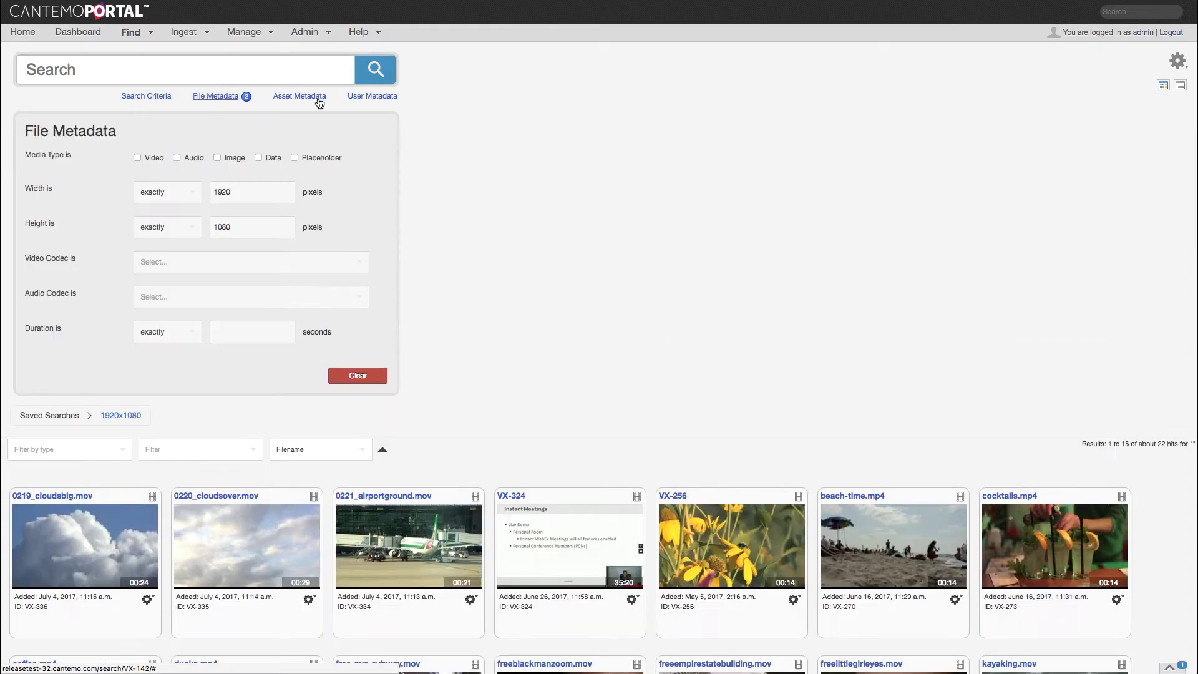
click(362, 103)
click(158, 328)
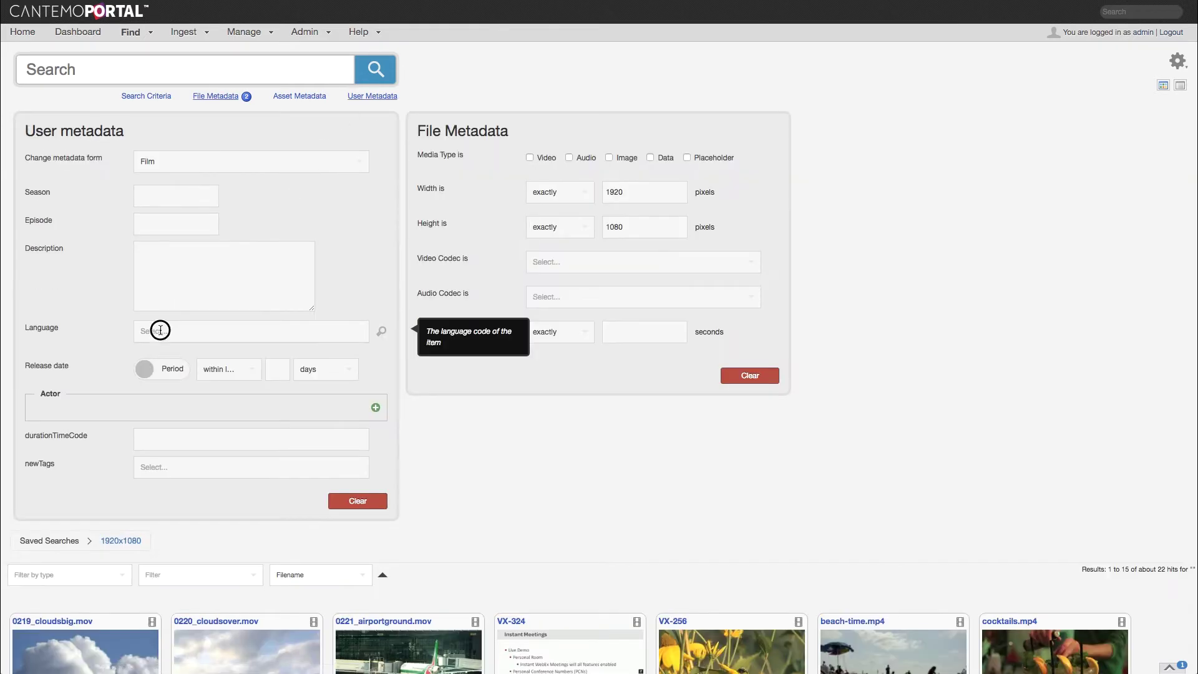
text(eng)
click(166, 376)
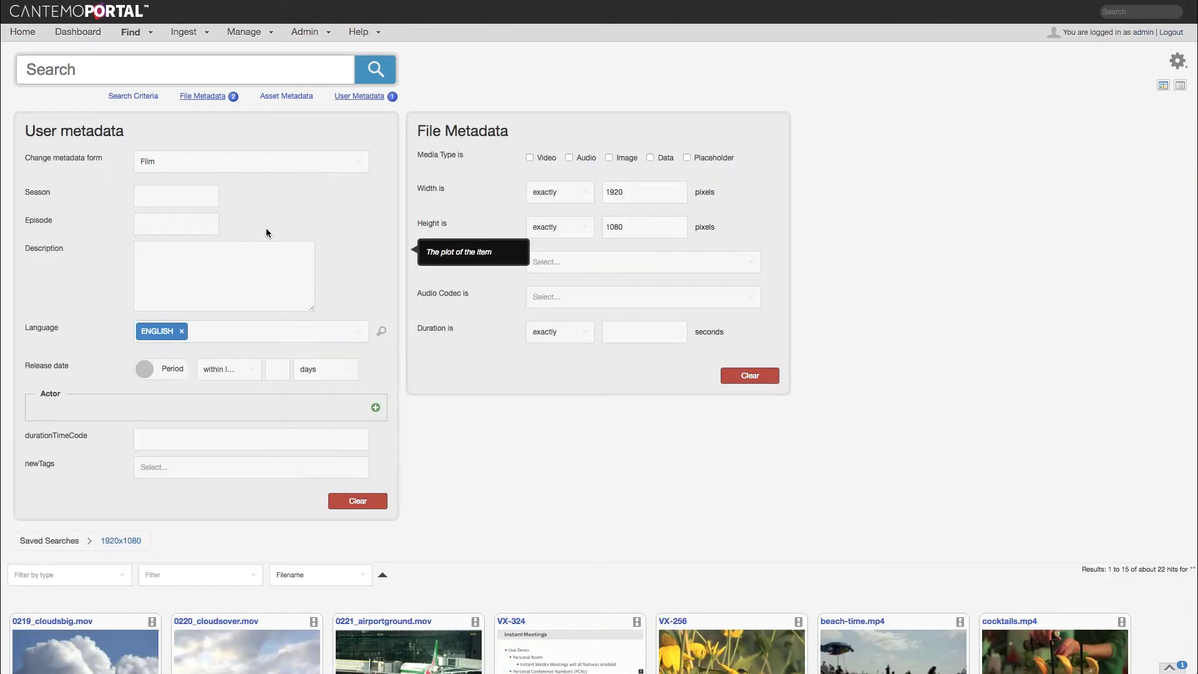
click(377, 77)
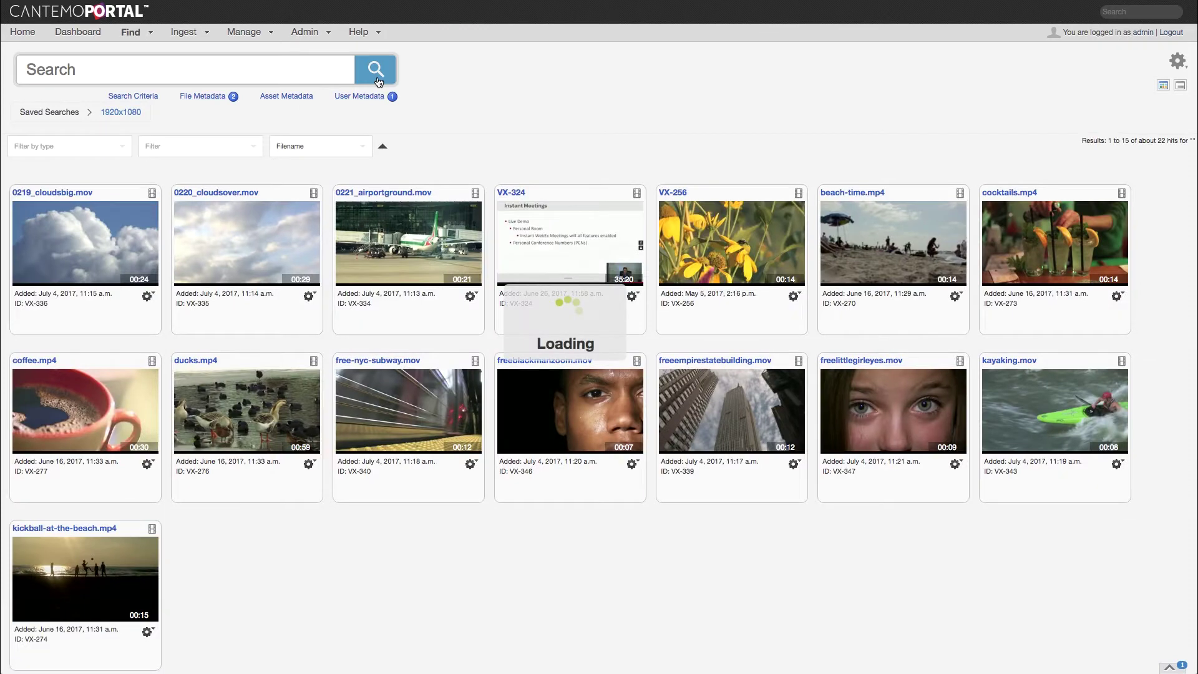
- Update the existing 1920x1080 saved search with the refined criteria
click(1177, 61)
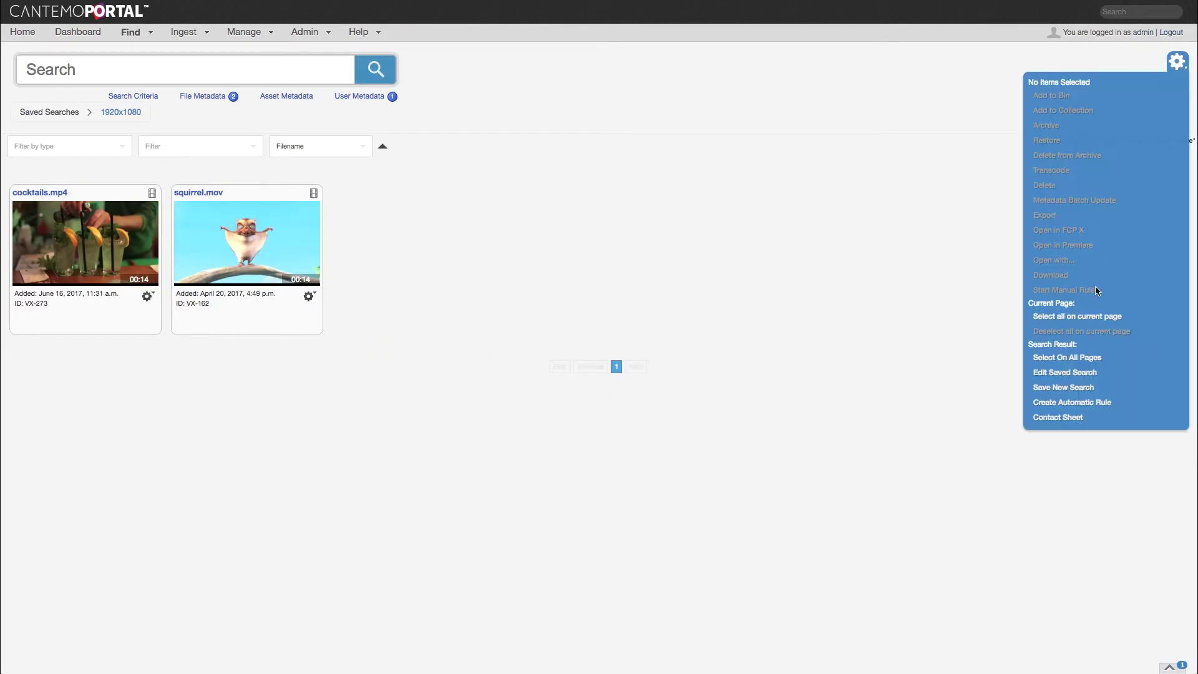
click(1065, 372)
click(725, 379)
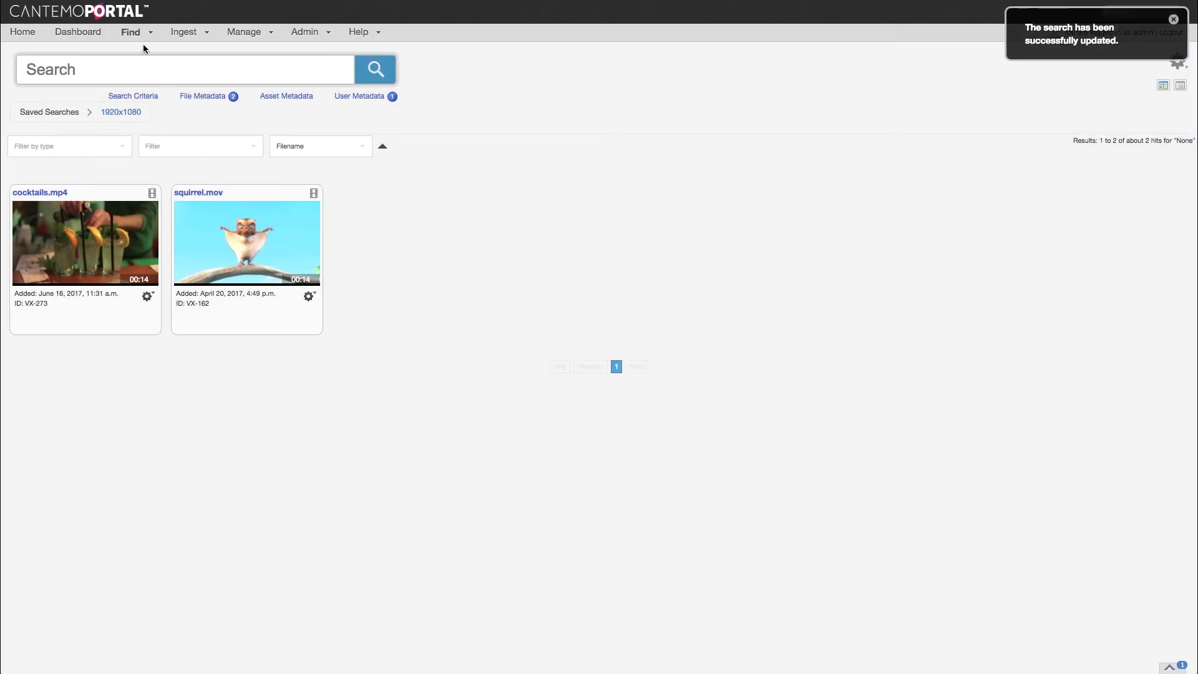
- Open the 1920x1080 saved search, replace Language ENGLISH with FRENCH, and rerun it
mouse_move(129, 35)
click(140, 106)
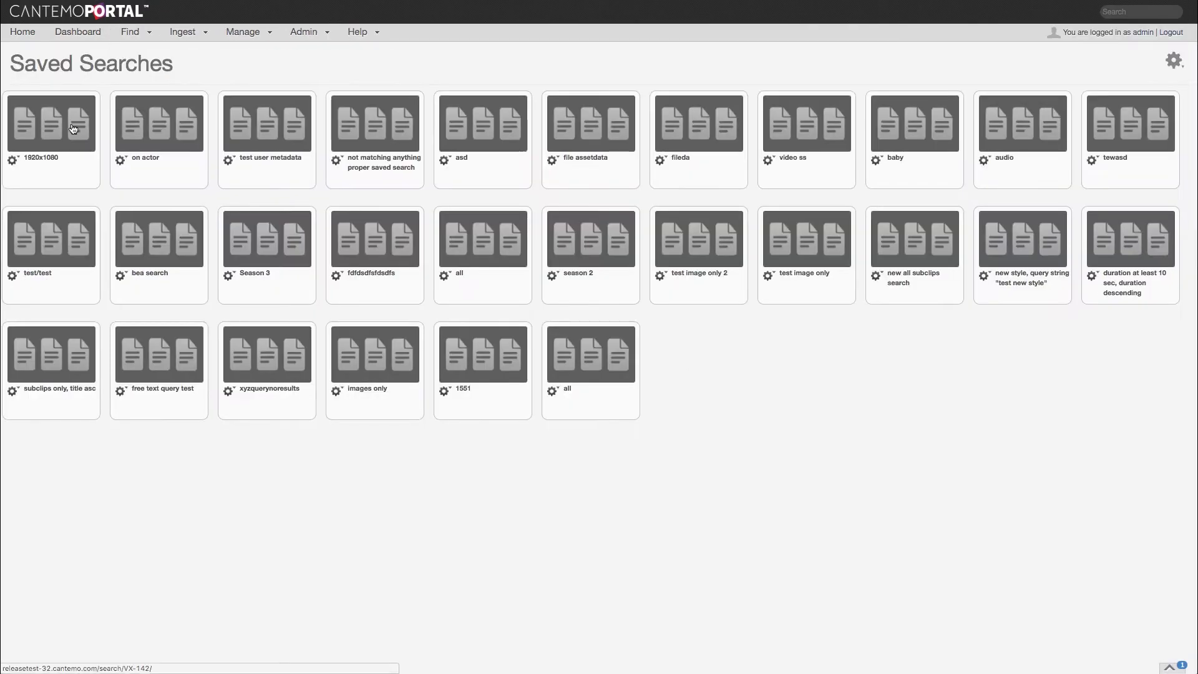
click(63, 128)
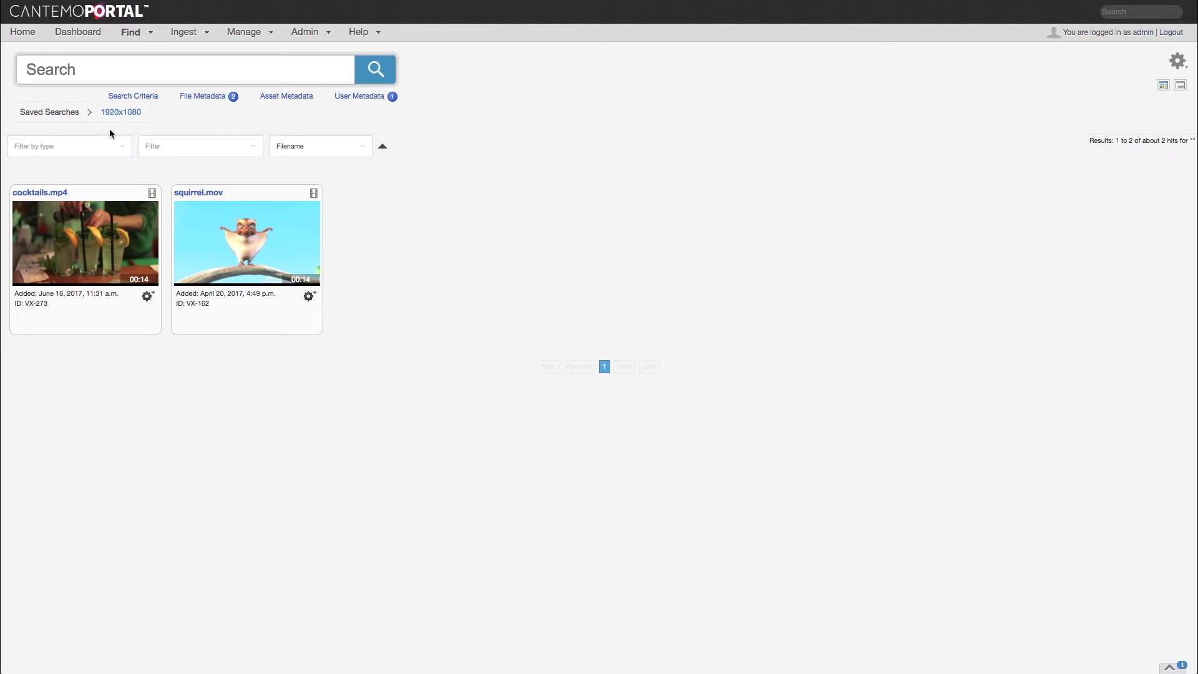
click(365, 98)
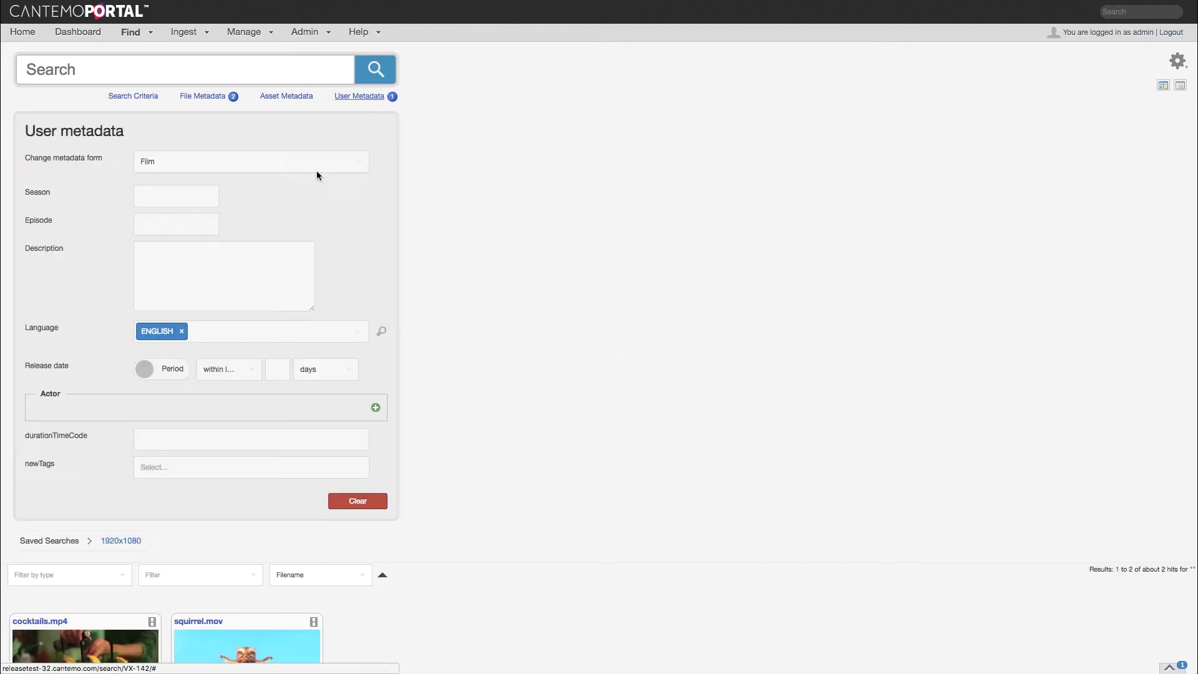
click(182, 331)
text(fre)
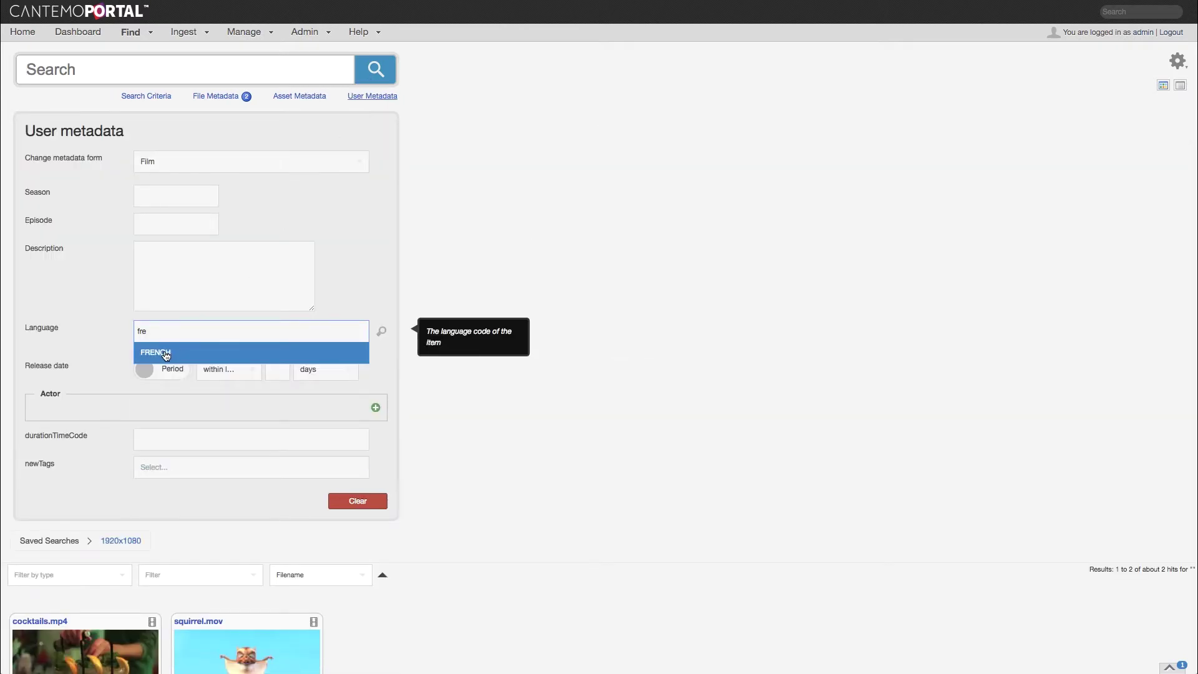
click(166, 351)
click(377, 81)
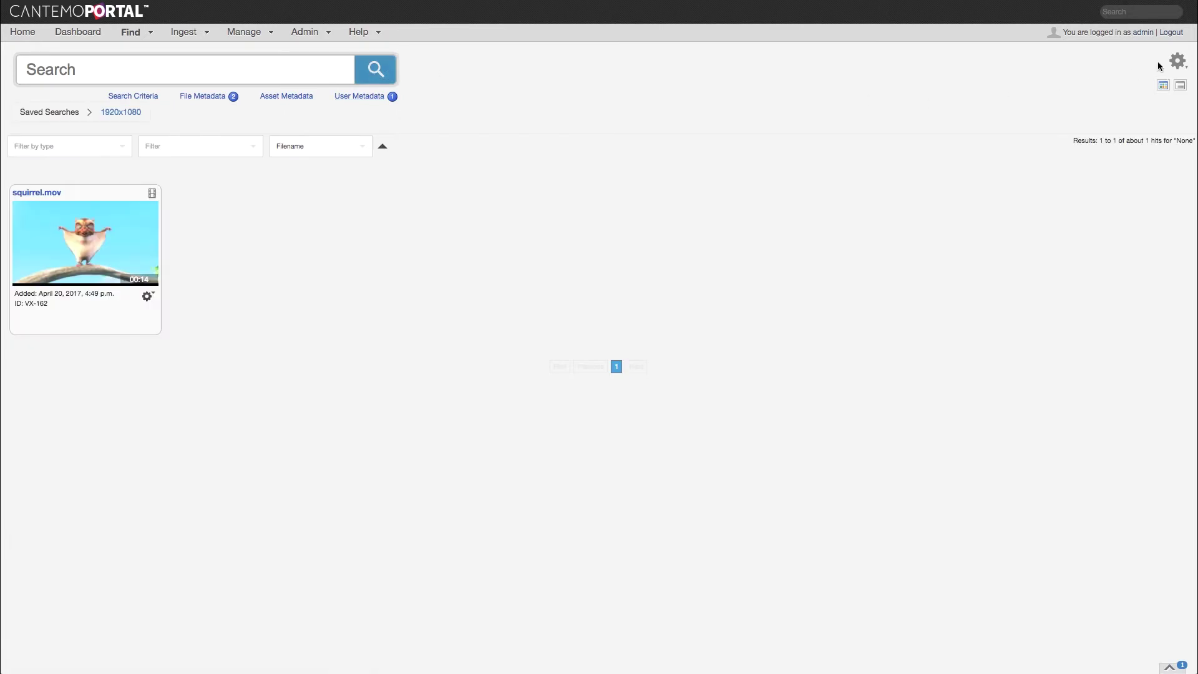
- Save the French results as a new search named '1920x1080_french'
click(1177, 61)
click(1064, 387)
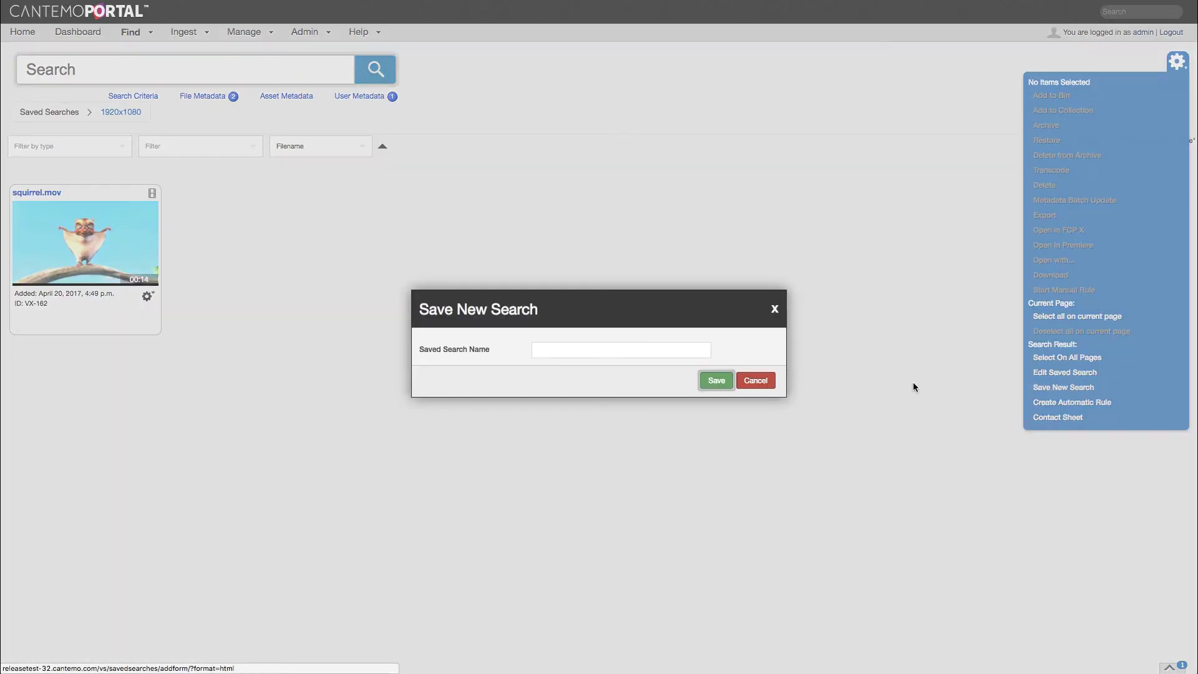
text(1920x1080_french)
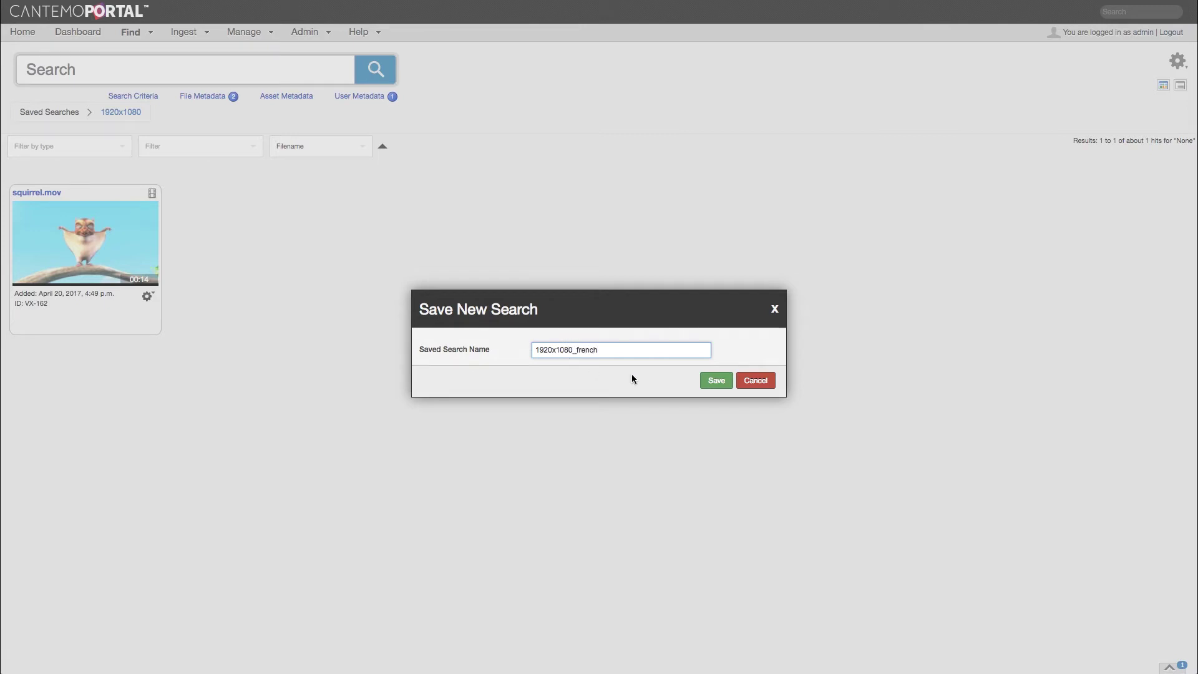
click(716, 380)
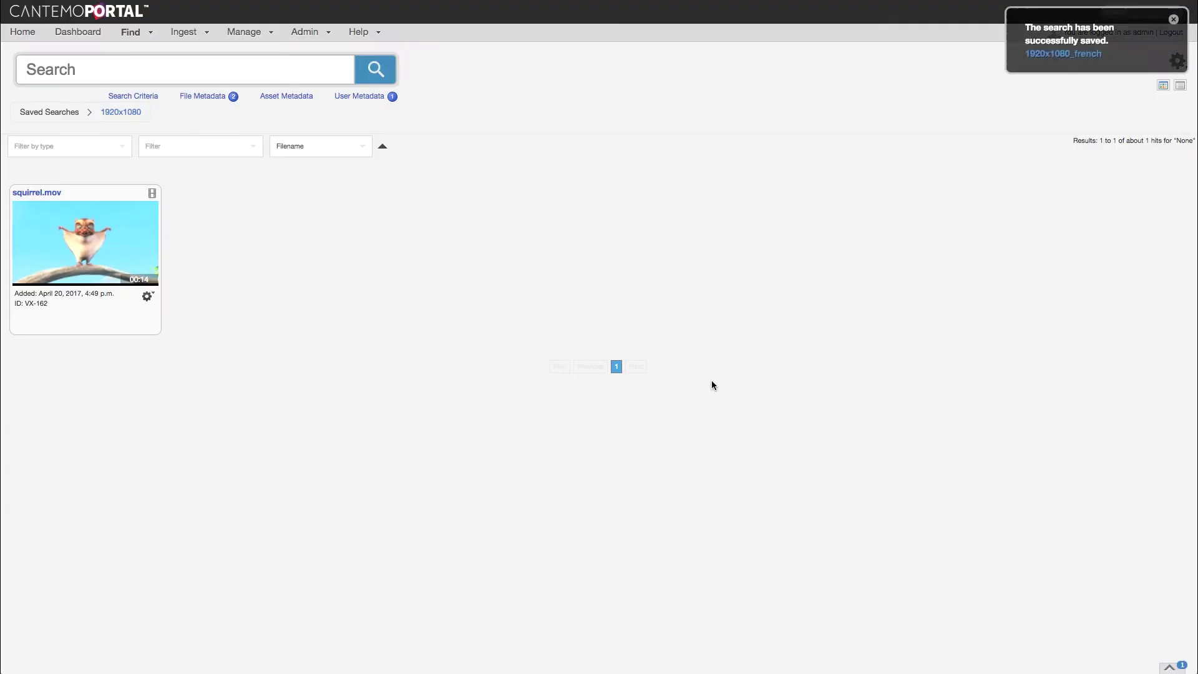
- Search User Metadata for Language ENGLISH, returning six videos, then go back home
mouse_move(152, 40)
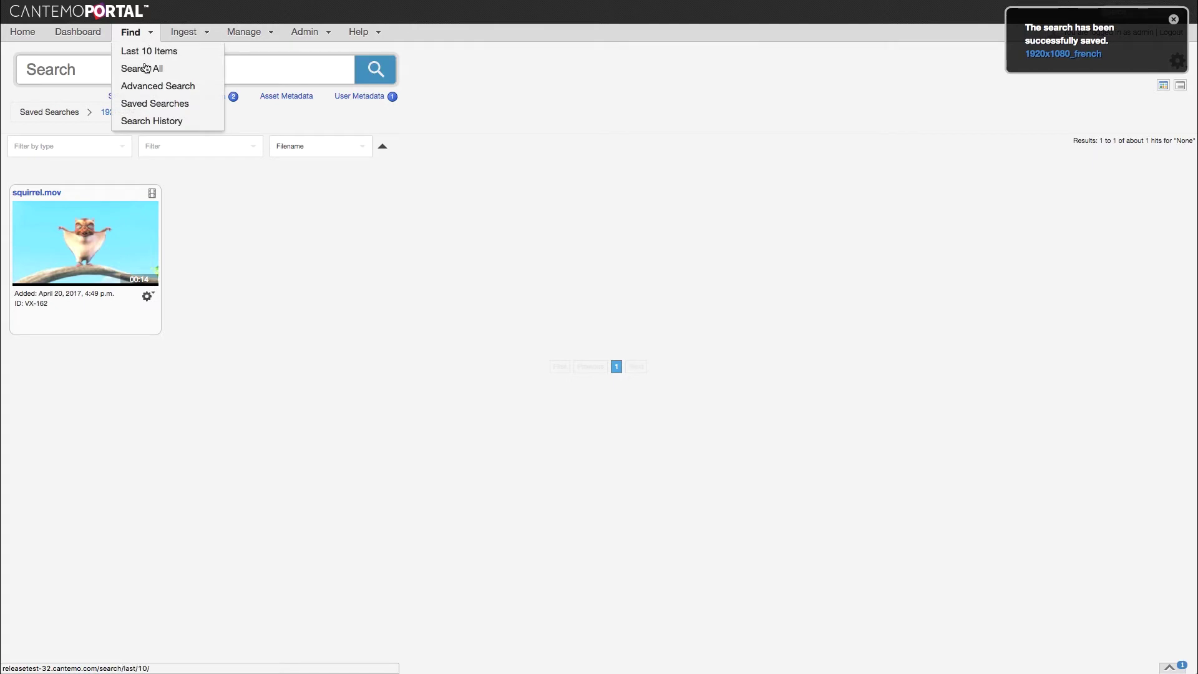
click(139, 104)
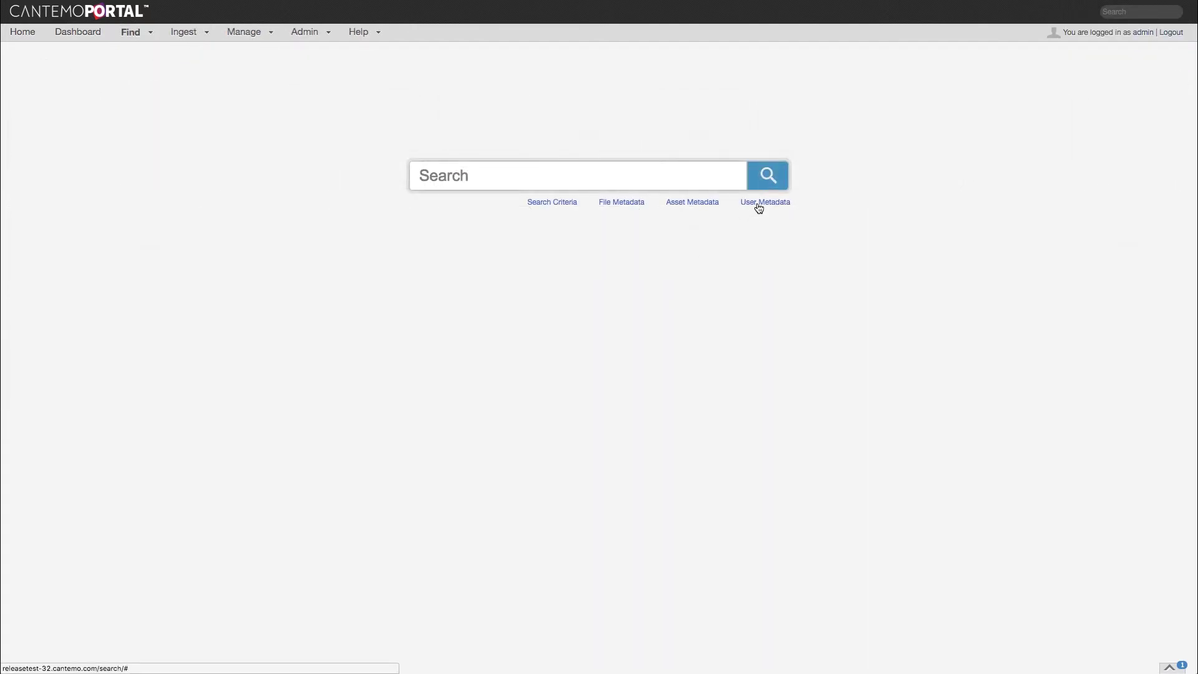
click(761, 203)
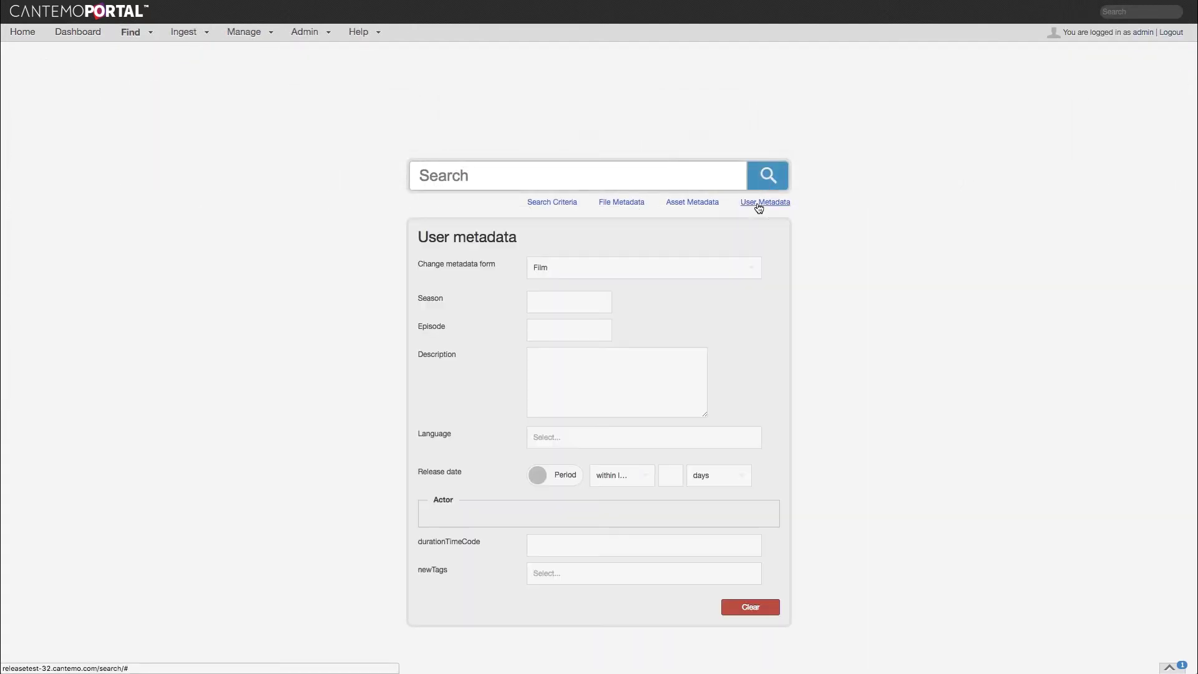
click(582, 432)
text(en)
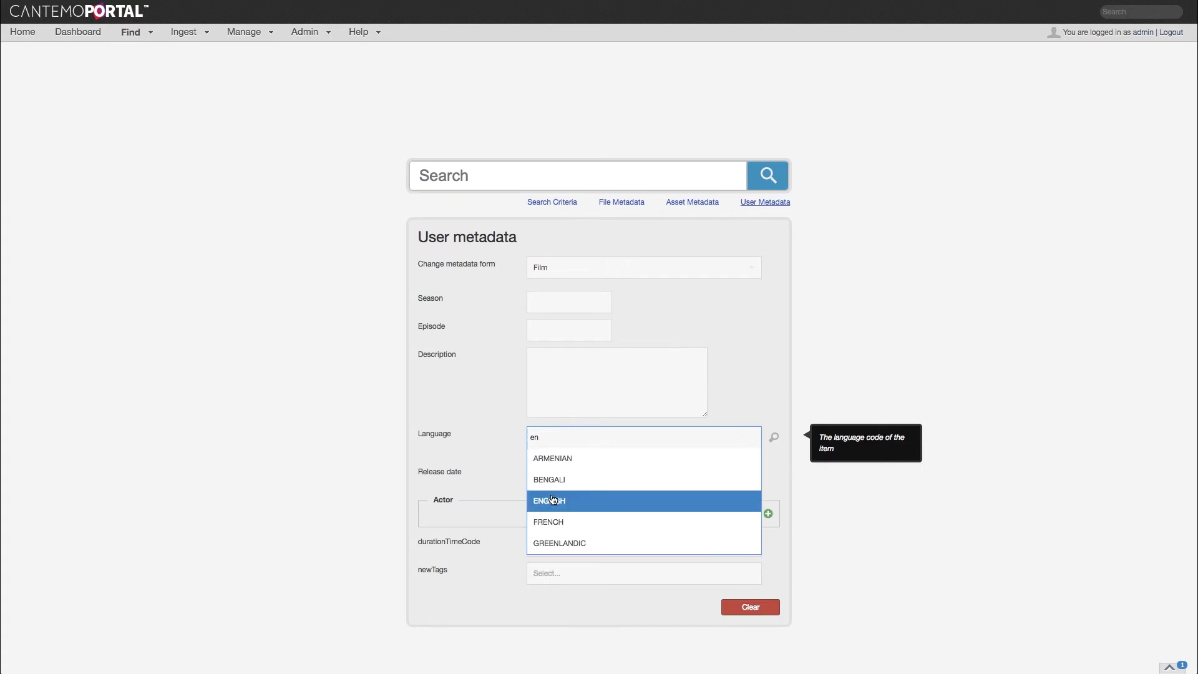
click(556, 498)
click(759, 178)
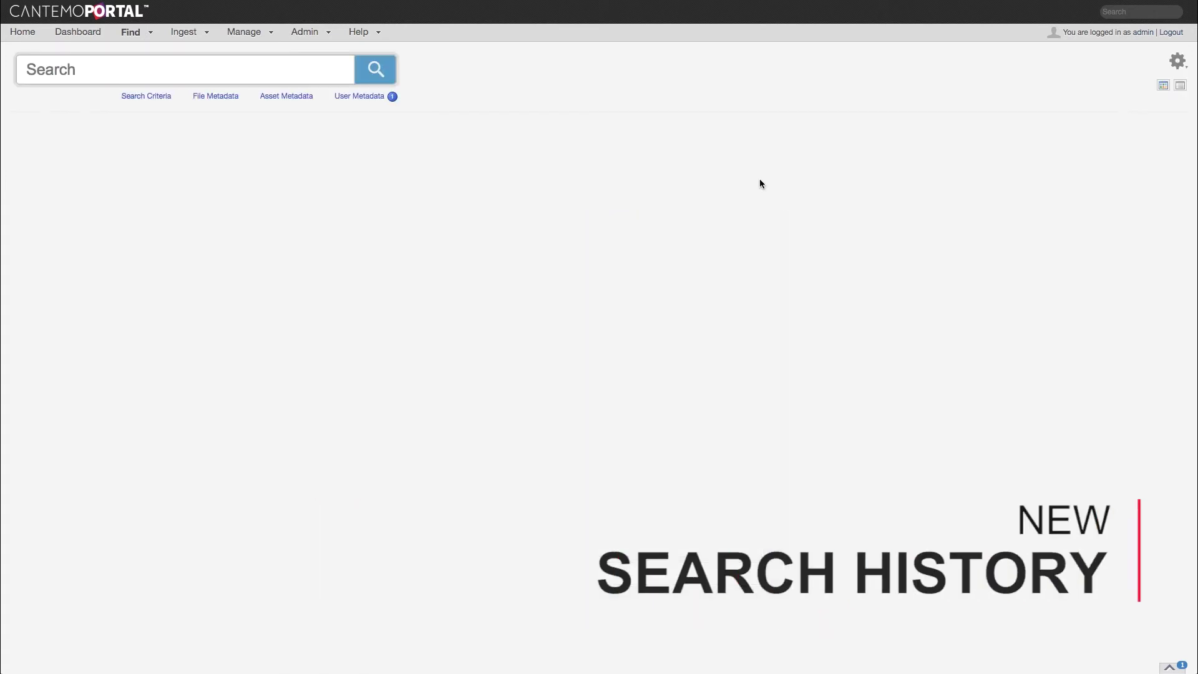
click(20, 34)
- View the Search History page from the Find menu
click(156, 35)
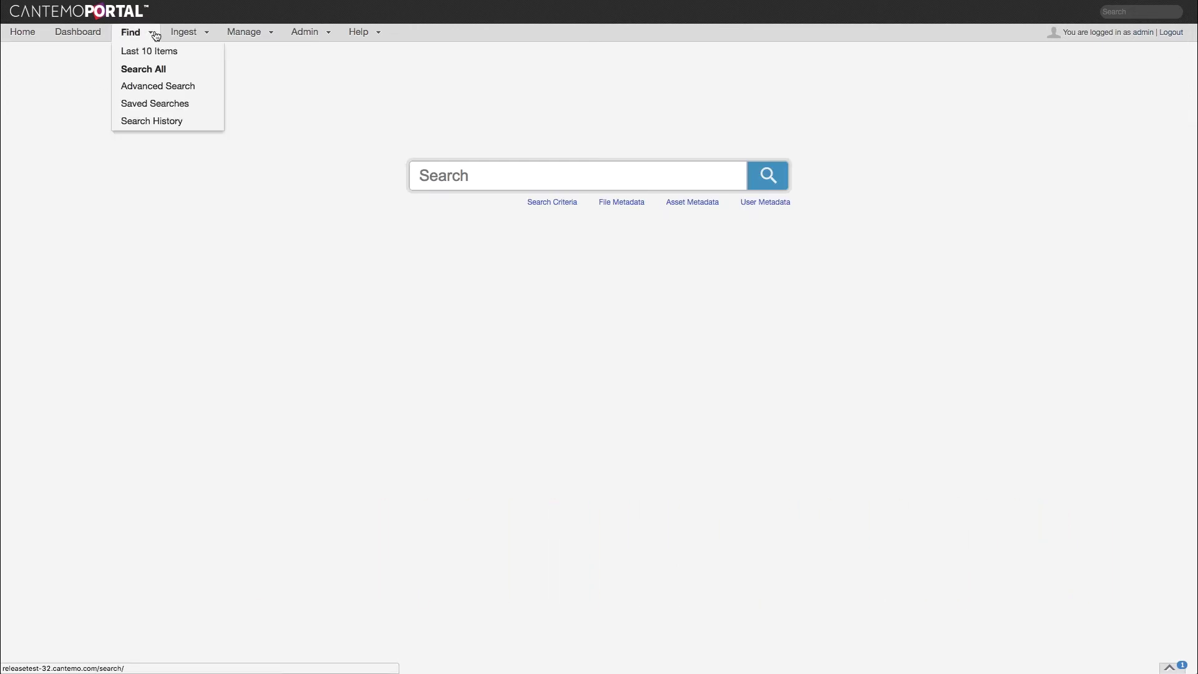
click(141, 122)
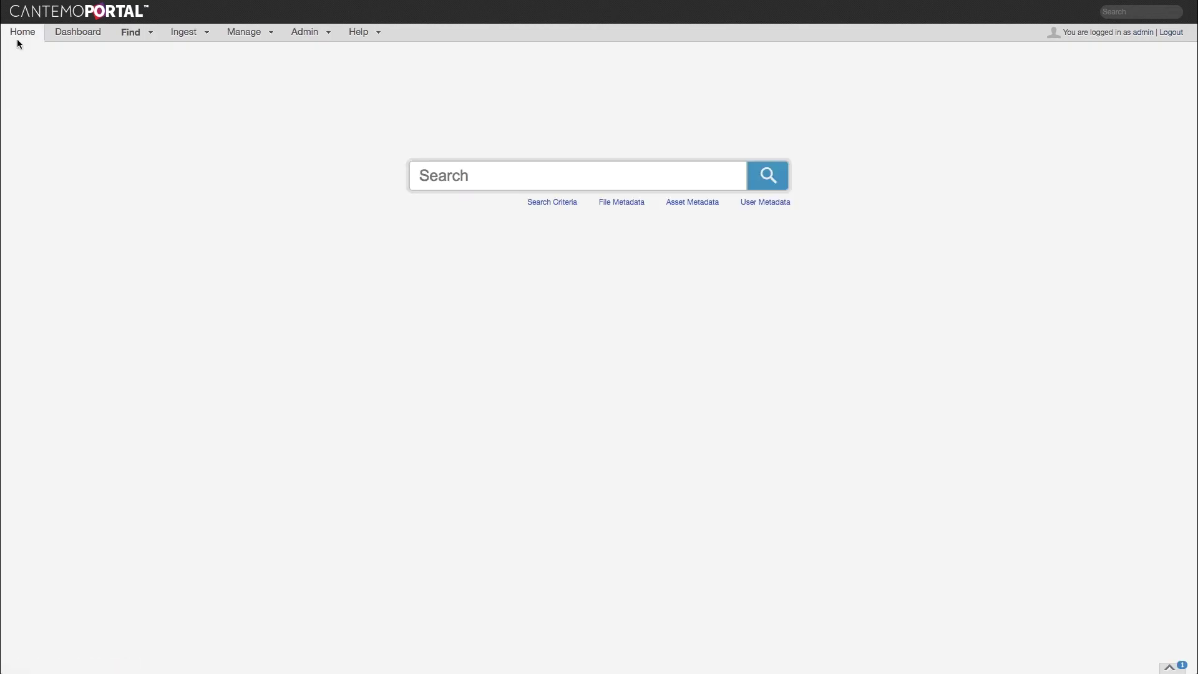
- Search for English-language items, open cocktails.mp4, and list assets sharing its ENGLISH tag
click(790, 205)
click(569, 437)
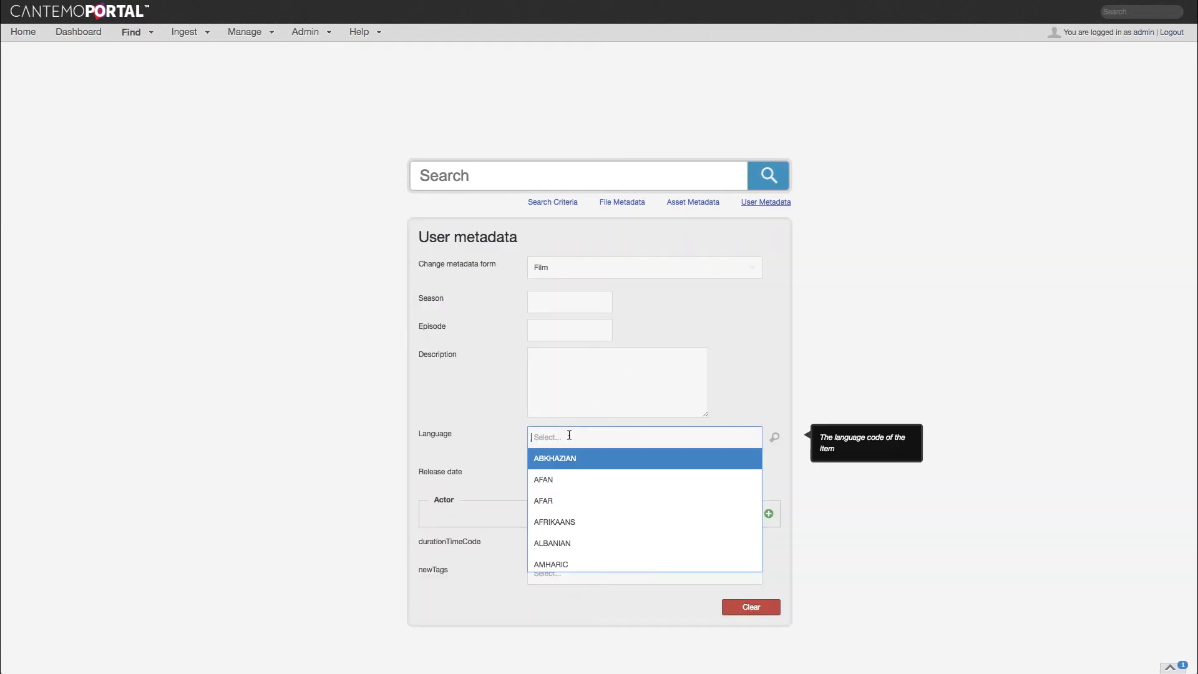
text(english)
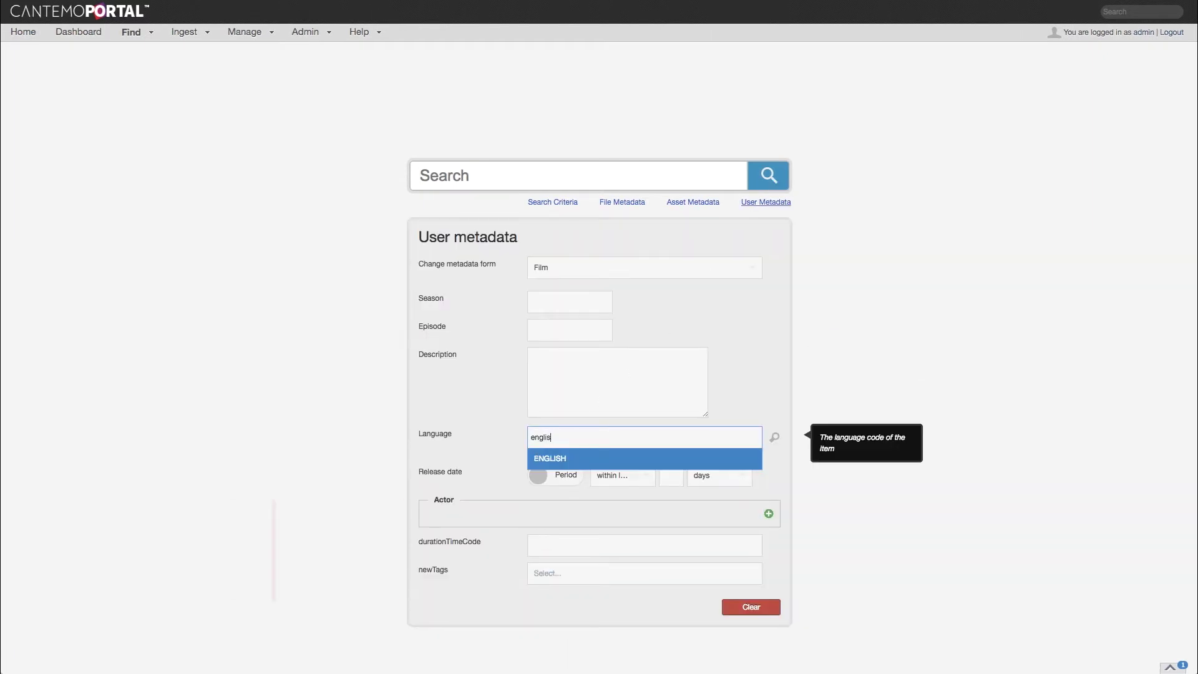
click(571, 457)
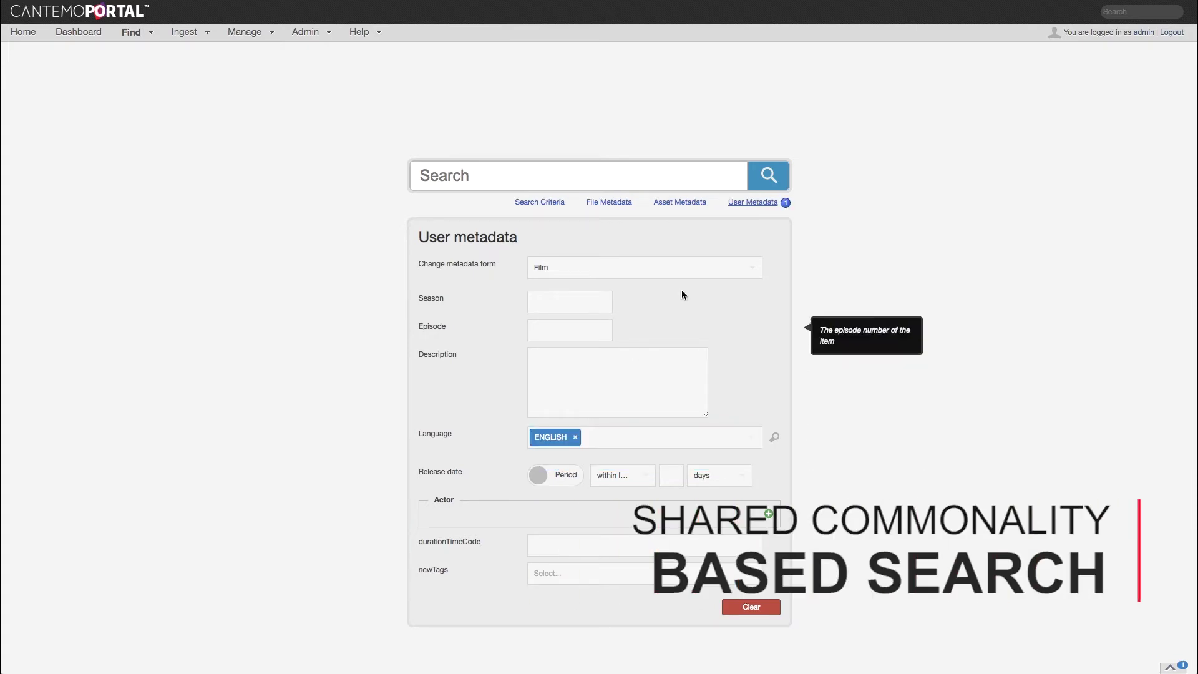
click(767, 181)
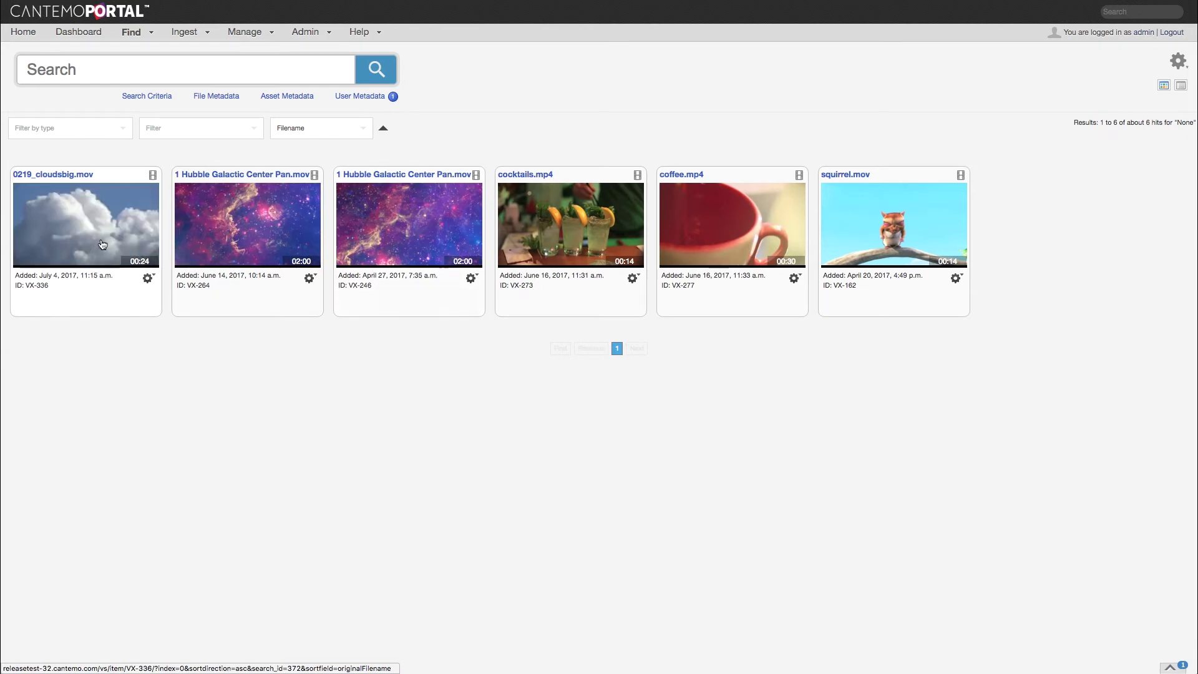
click(586, 249)
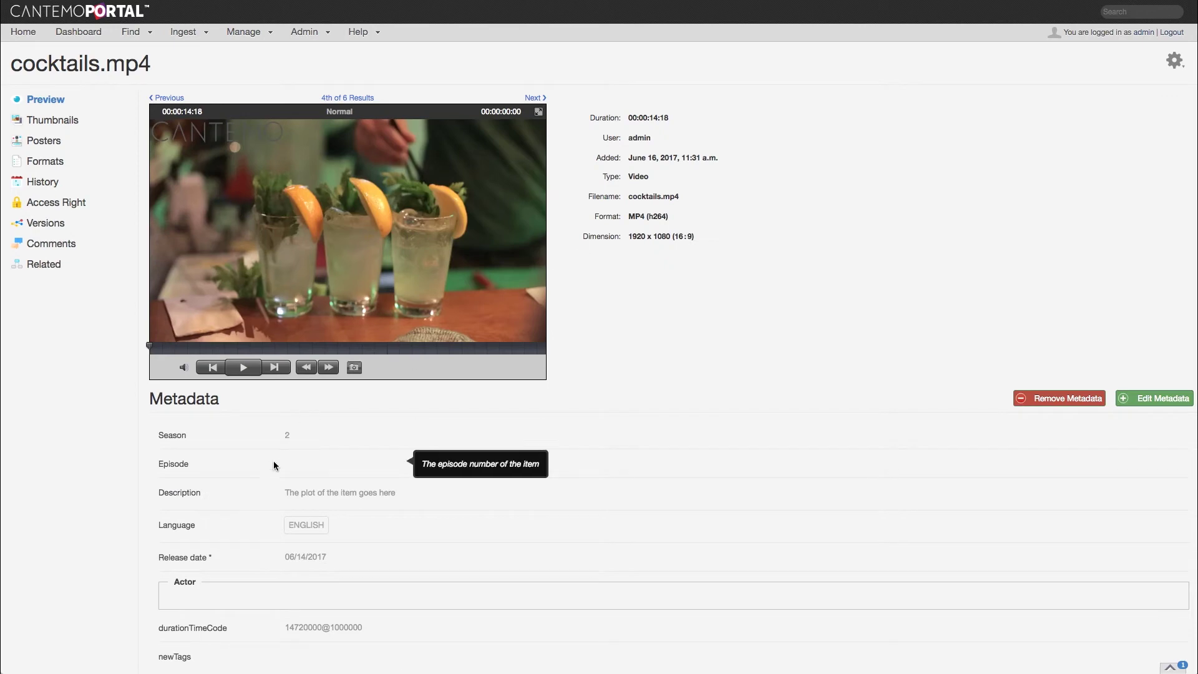
click(307, 528)
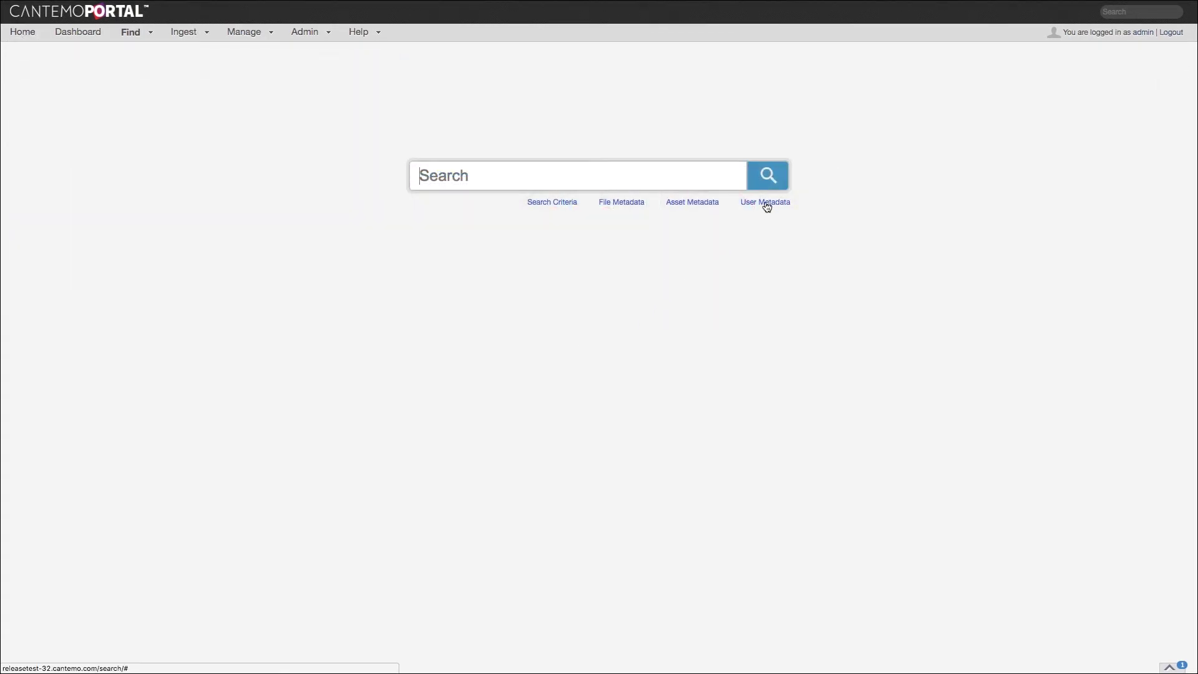
- Switch User Metadata to the Movie form and browse the Original Title and Actors lists
click(765, 203)
click(752, 269)
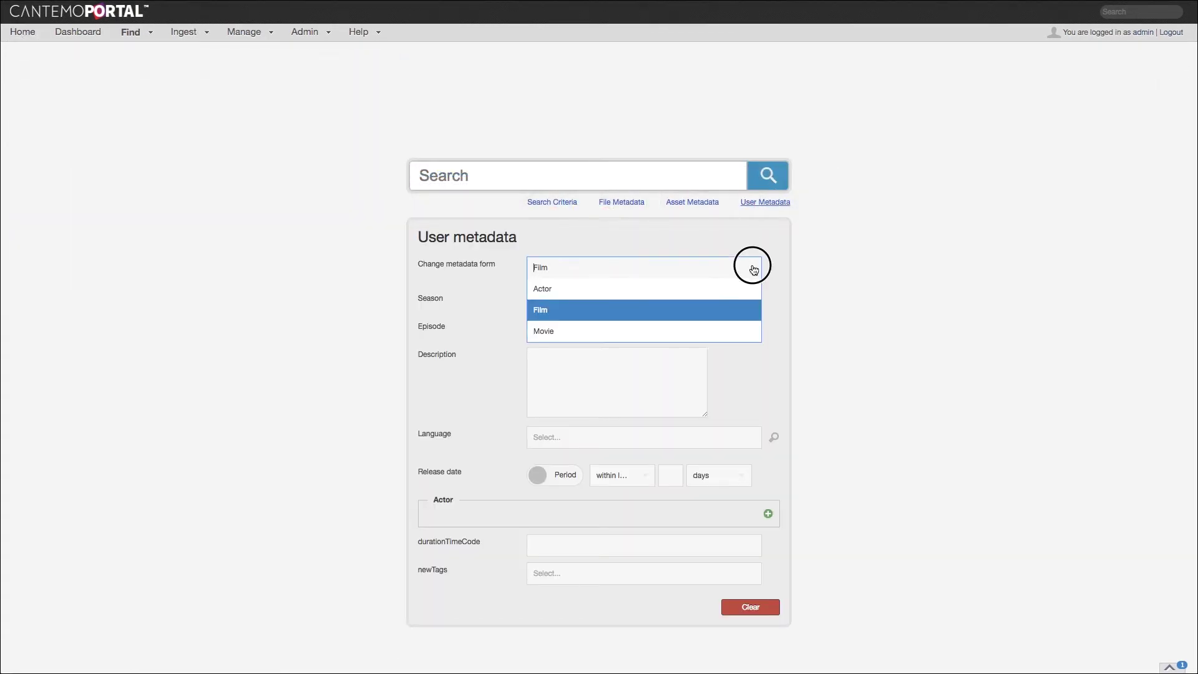
click(741, 331)
click(717, 302)
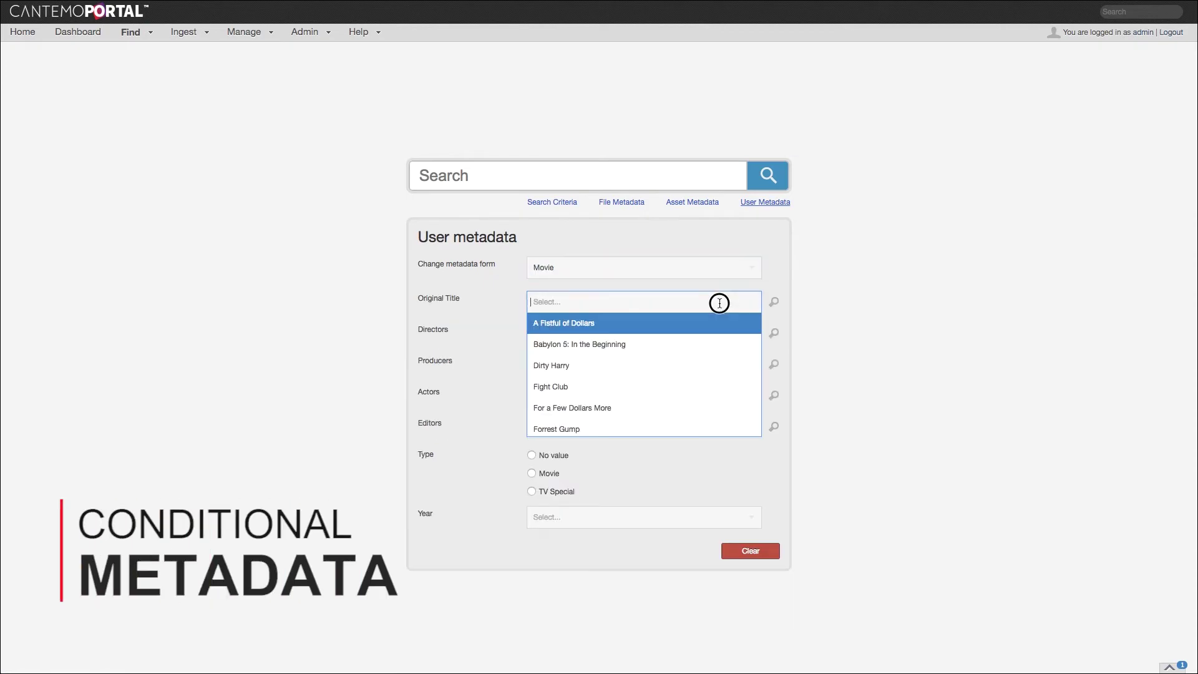
scroll(691, 379, down, 10)
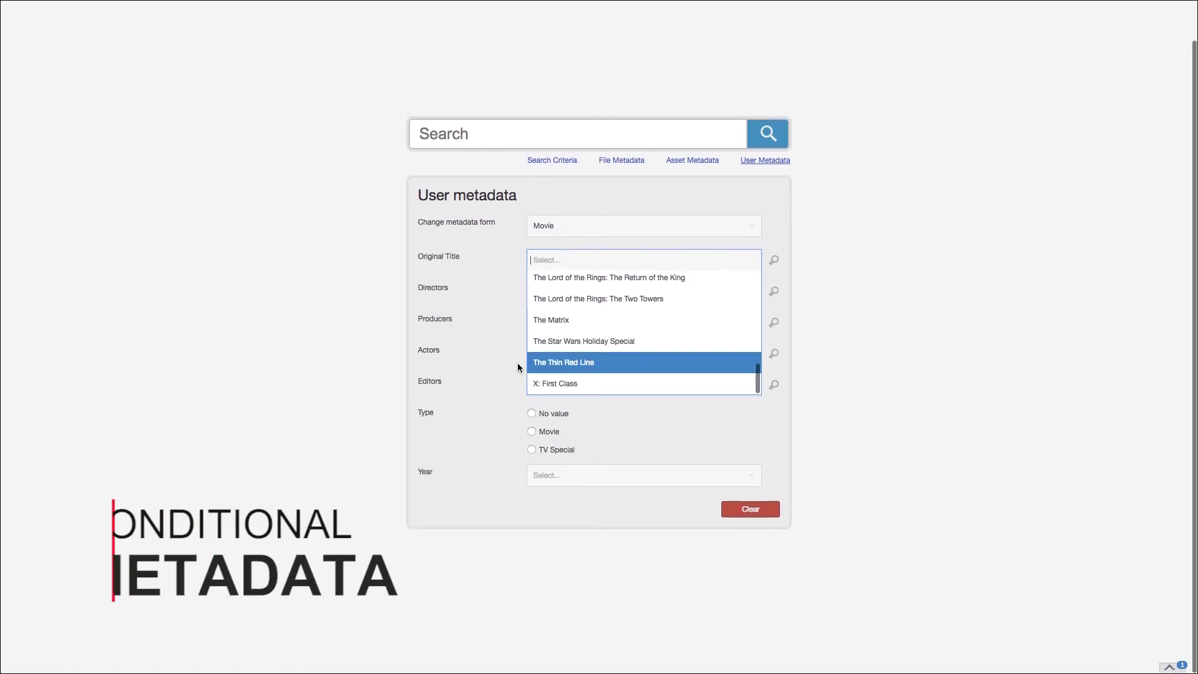
click(504, 373)
click(589, 358)
scroll(605, 428, down, 5)
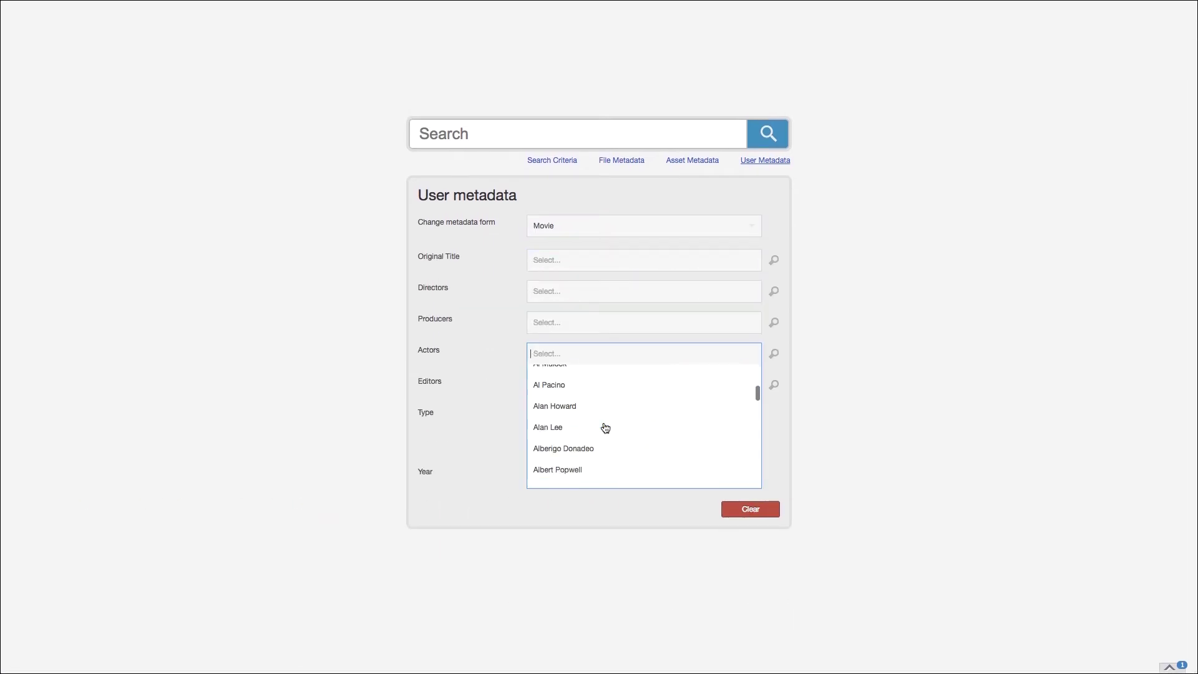
scroll(605, 428, down, 10)
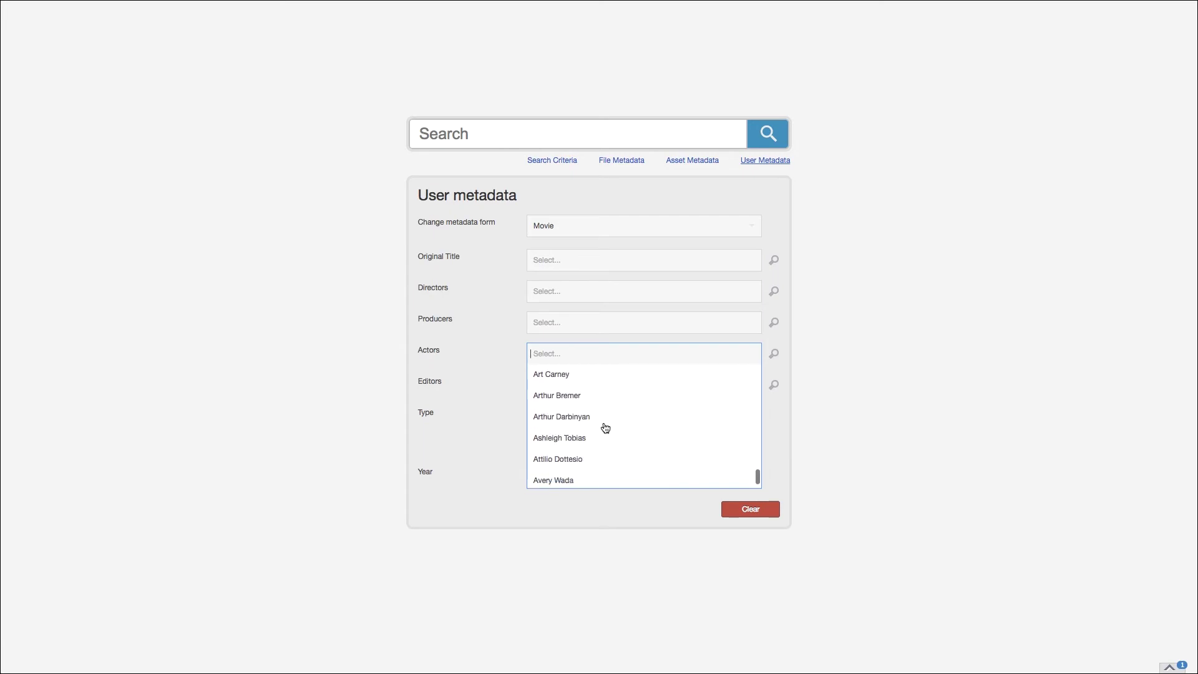
click(479, 391)
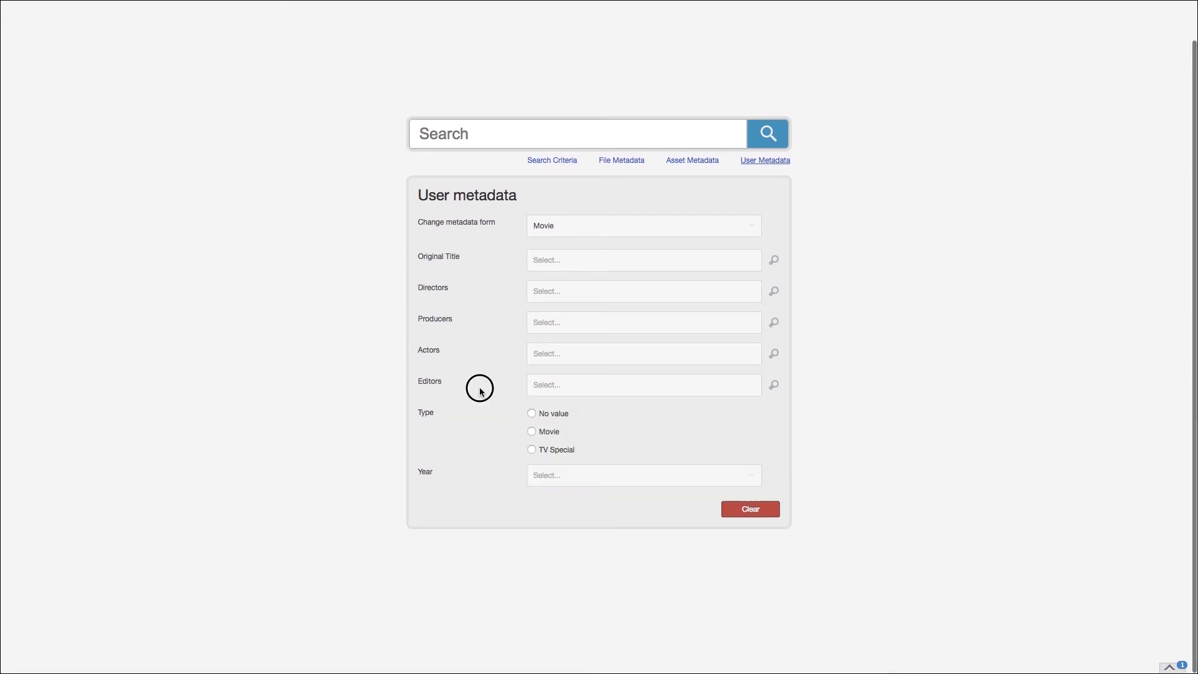
- Set Original Title to The Matrix via 'The M' and add an actor condition
click(587, 267)
text(The M)
click(601, 278)
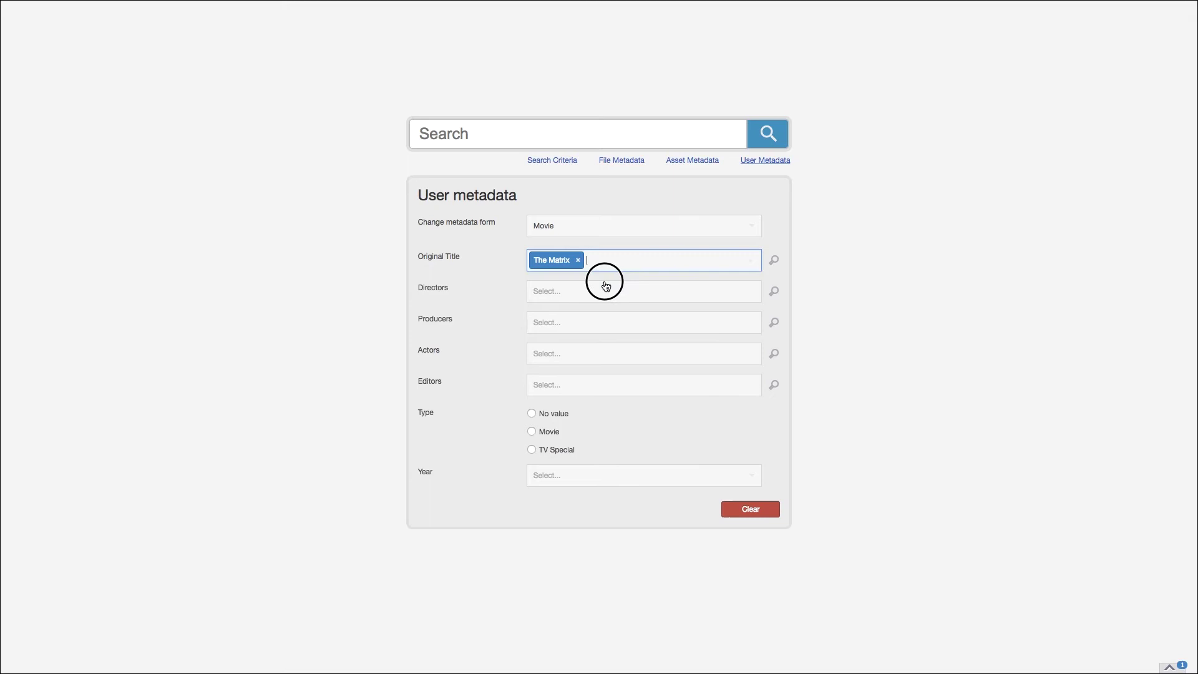
click(580, 354)
scroll(578, 422, down, 5)
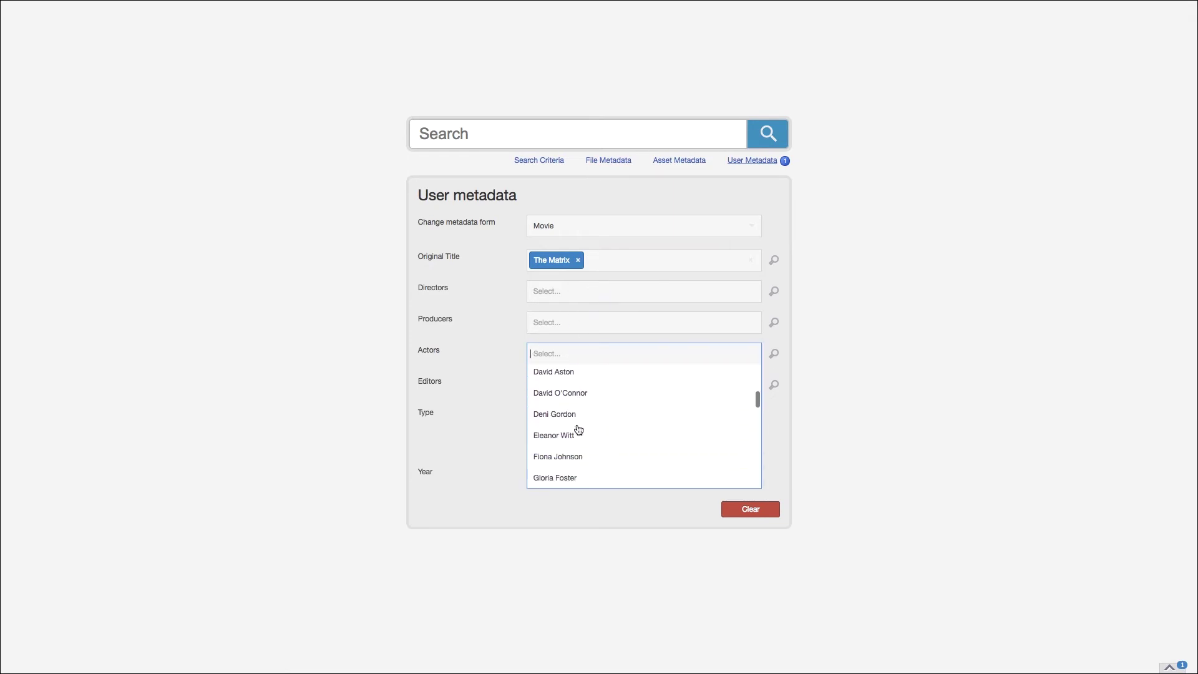
scroll(579, 429, down, 5)
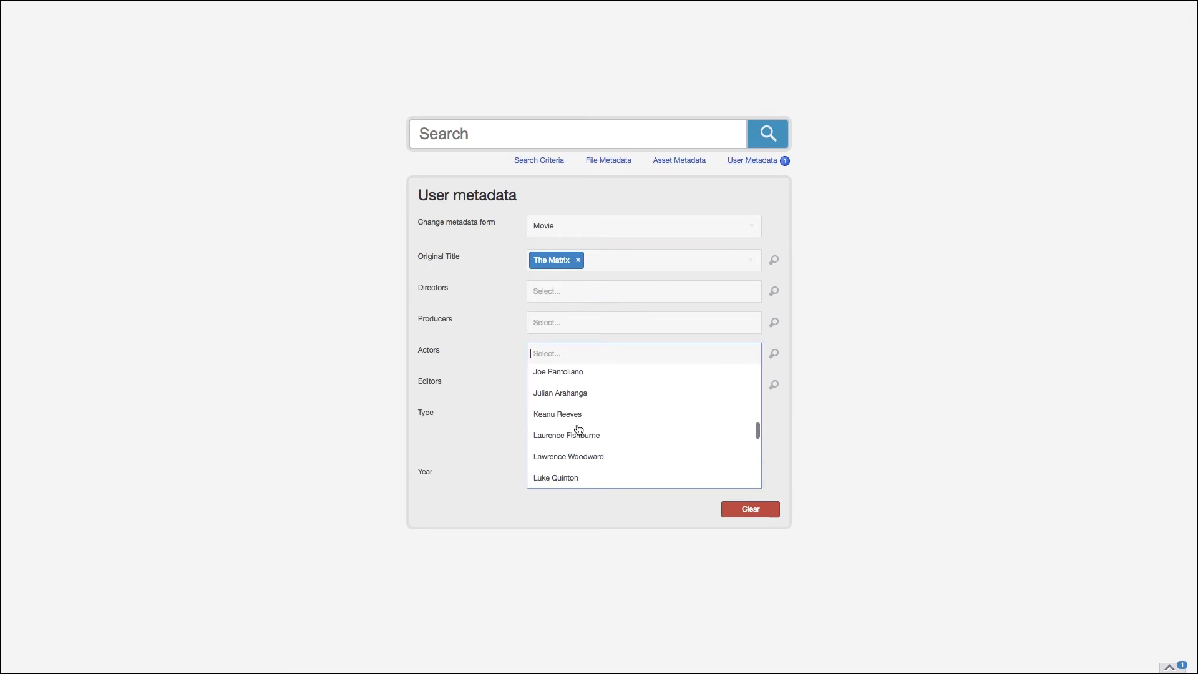
click(572, 416)
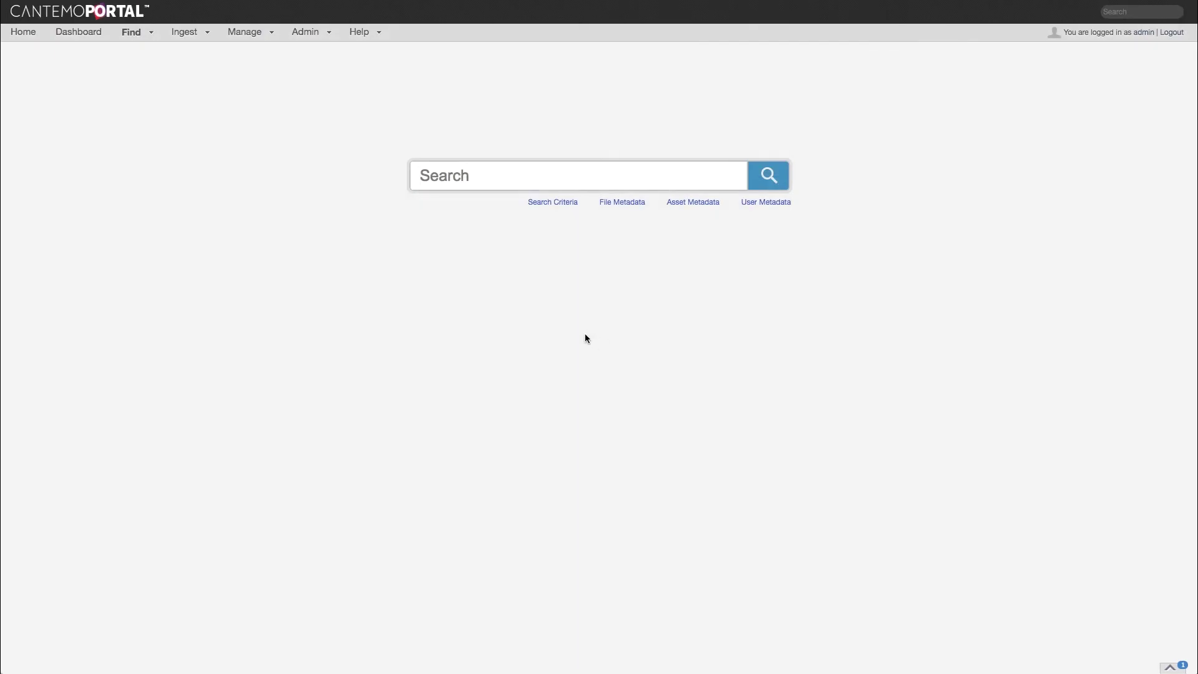
- Start a new Rules Engine 3 job rule named Test_01
mouse_move(330, 41)
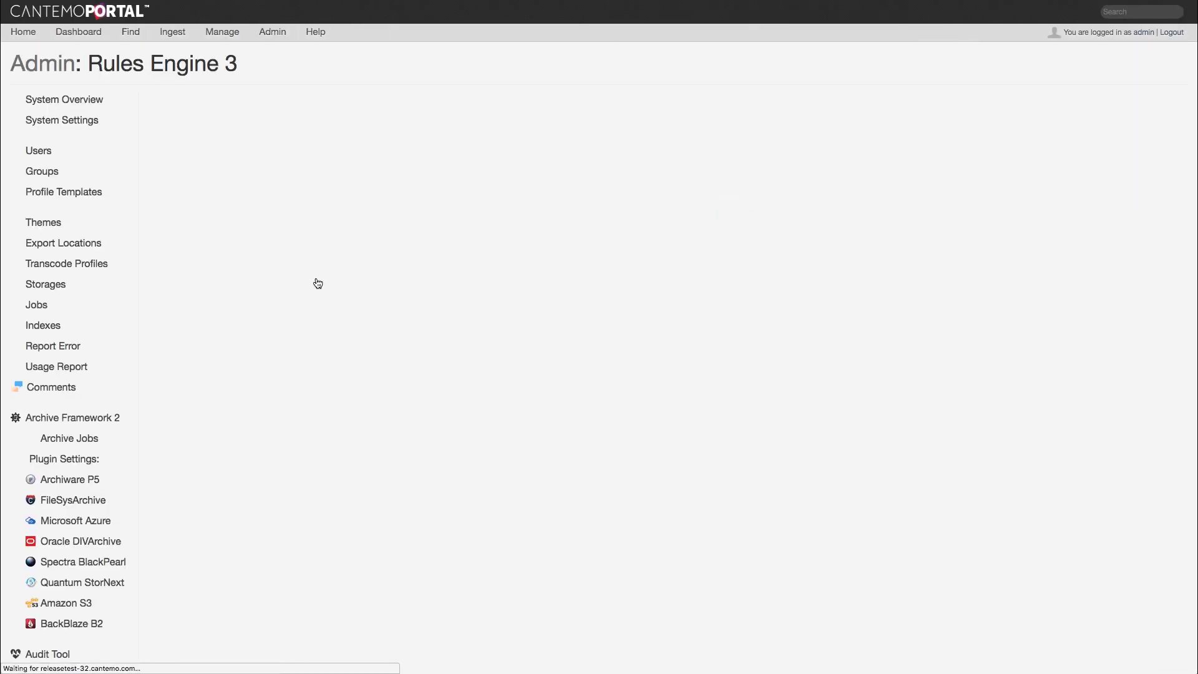
click(192, 258)
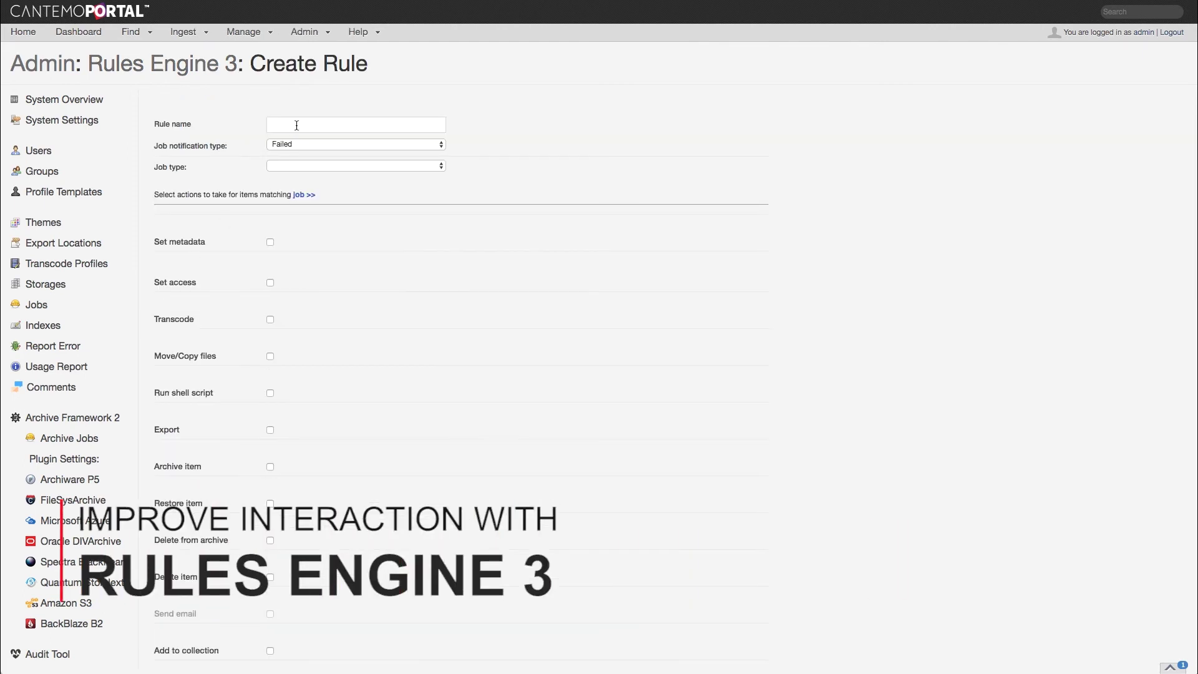
click(296, 125)
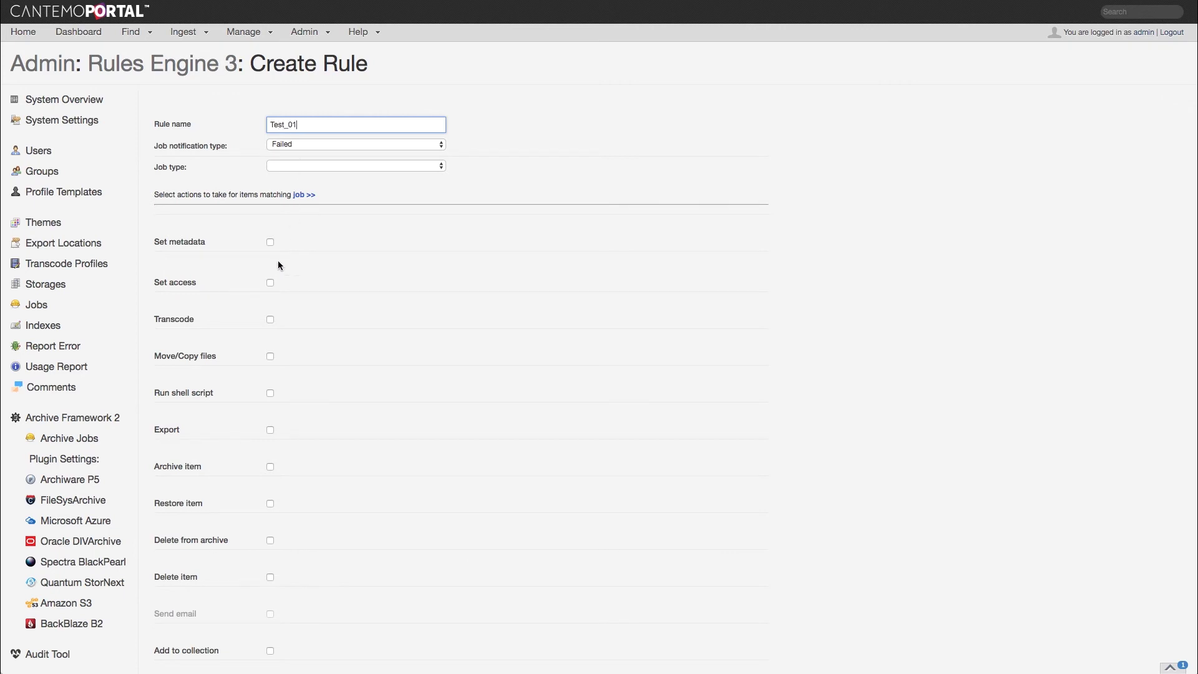
- Add a lowres Transcode action and a High-priority Export action, then create the rule
click(270, 319)
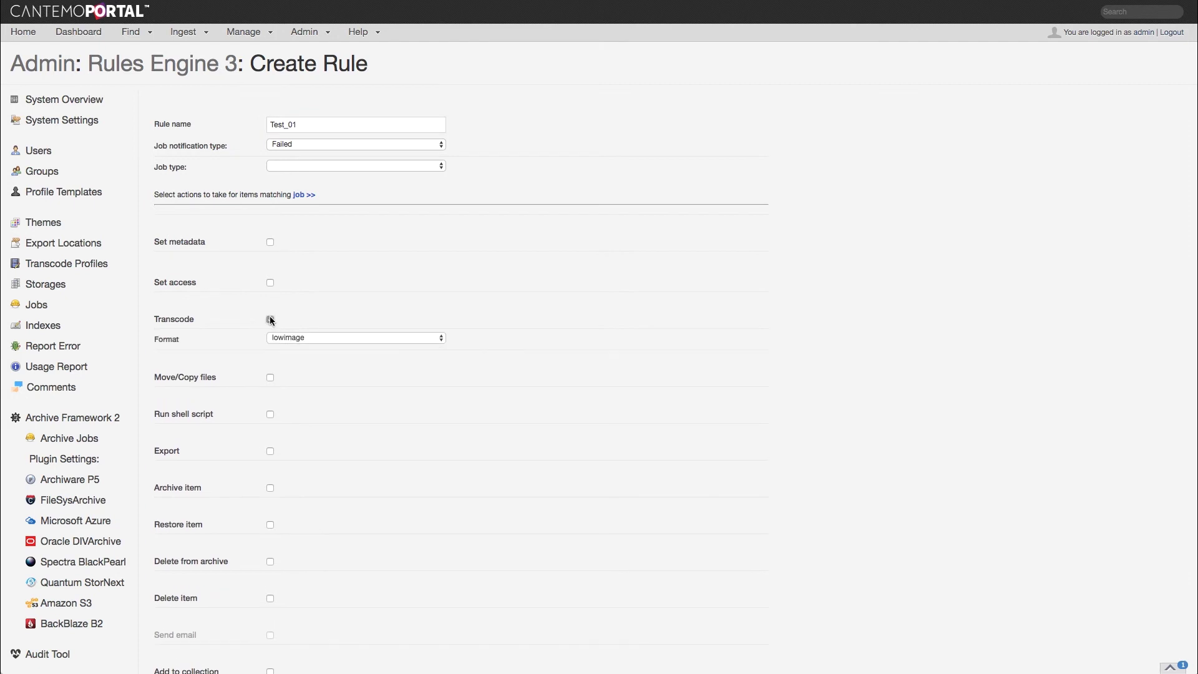
click(279, 338)
click(294, 379)
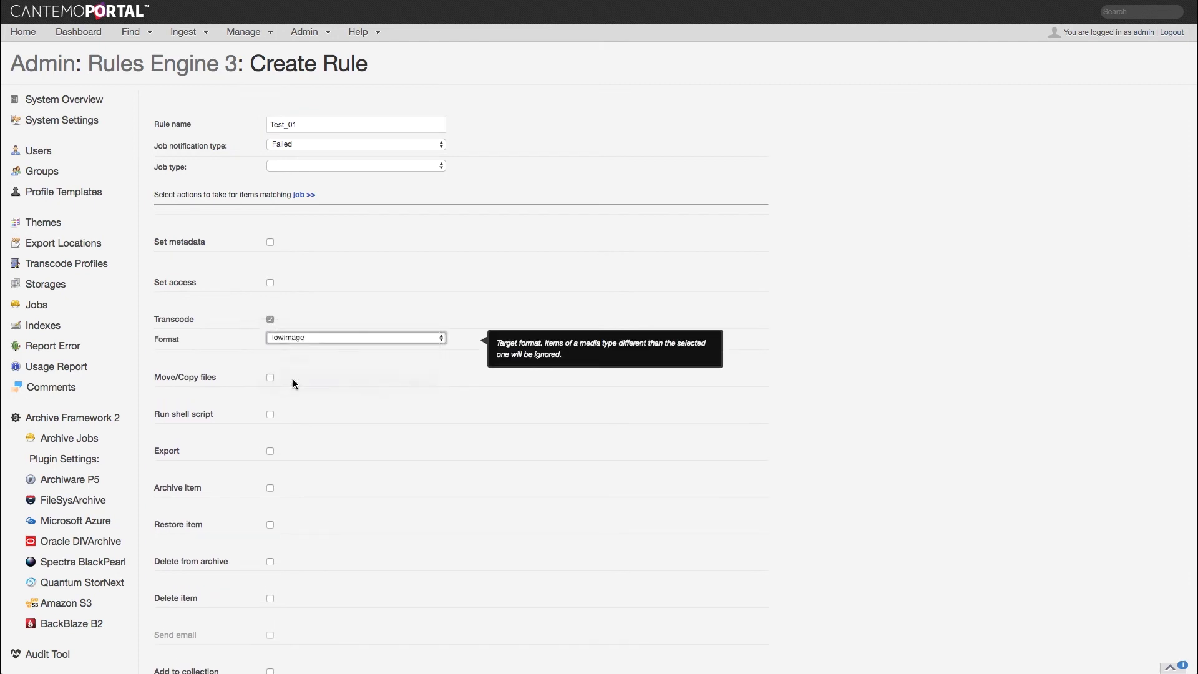
click(270, 451)
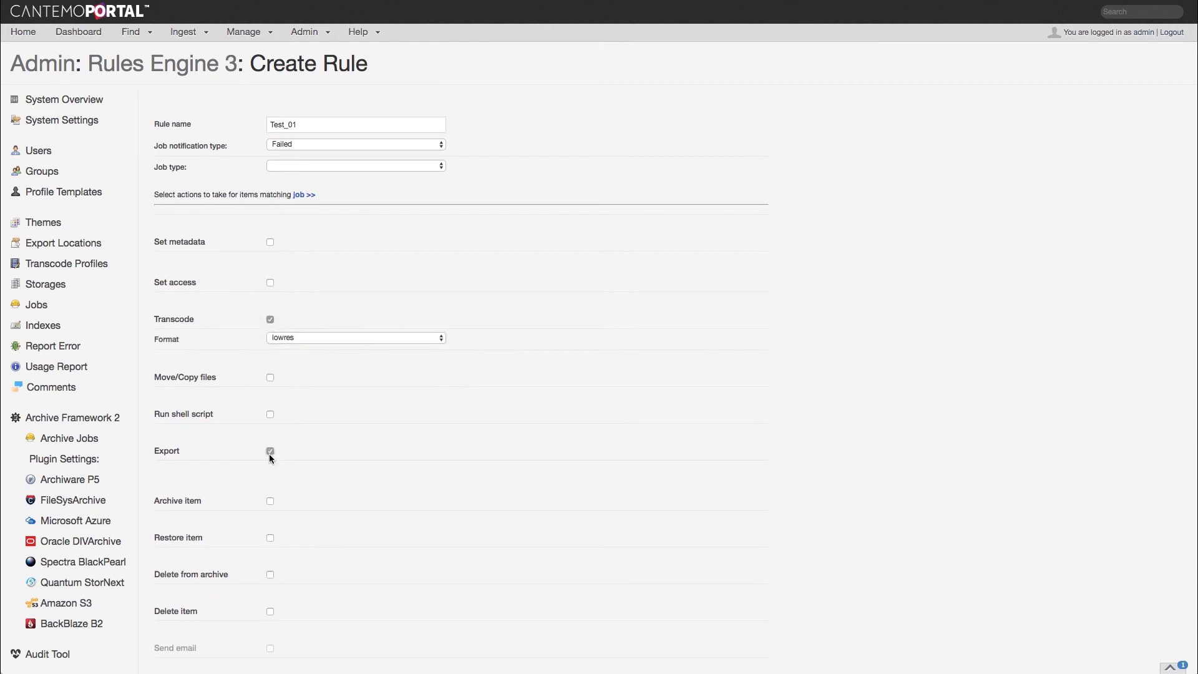
click(297, 469)
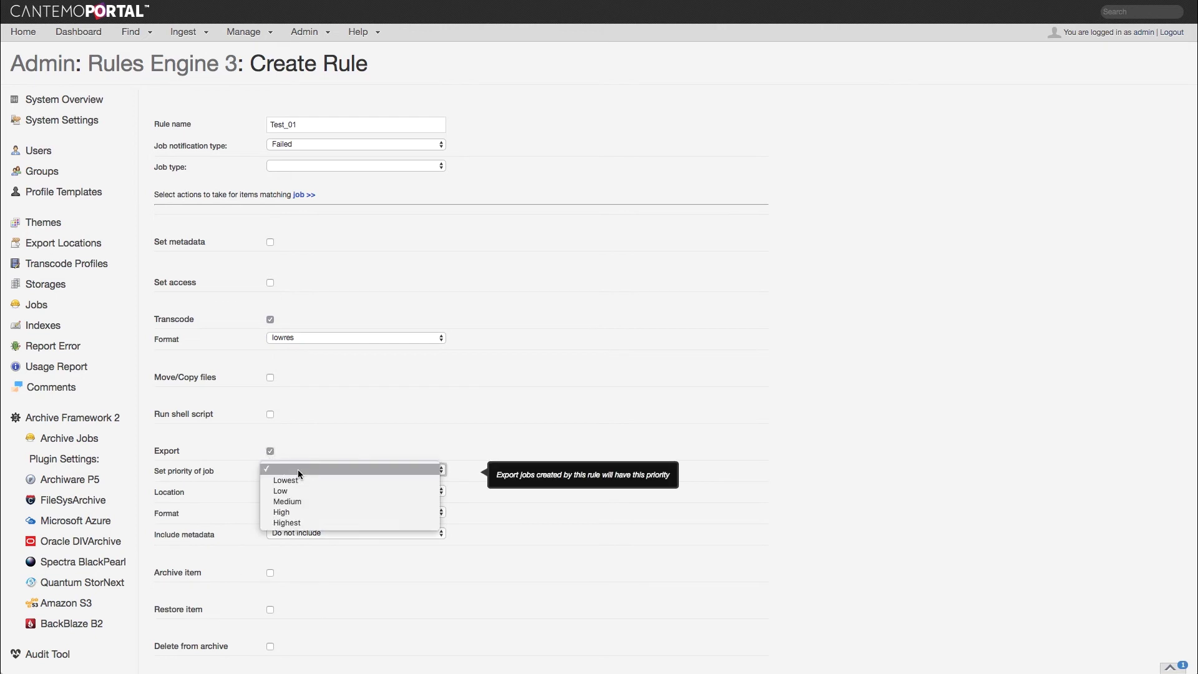
click(286, 511)
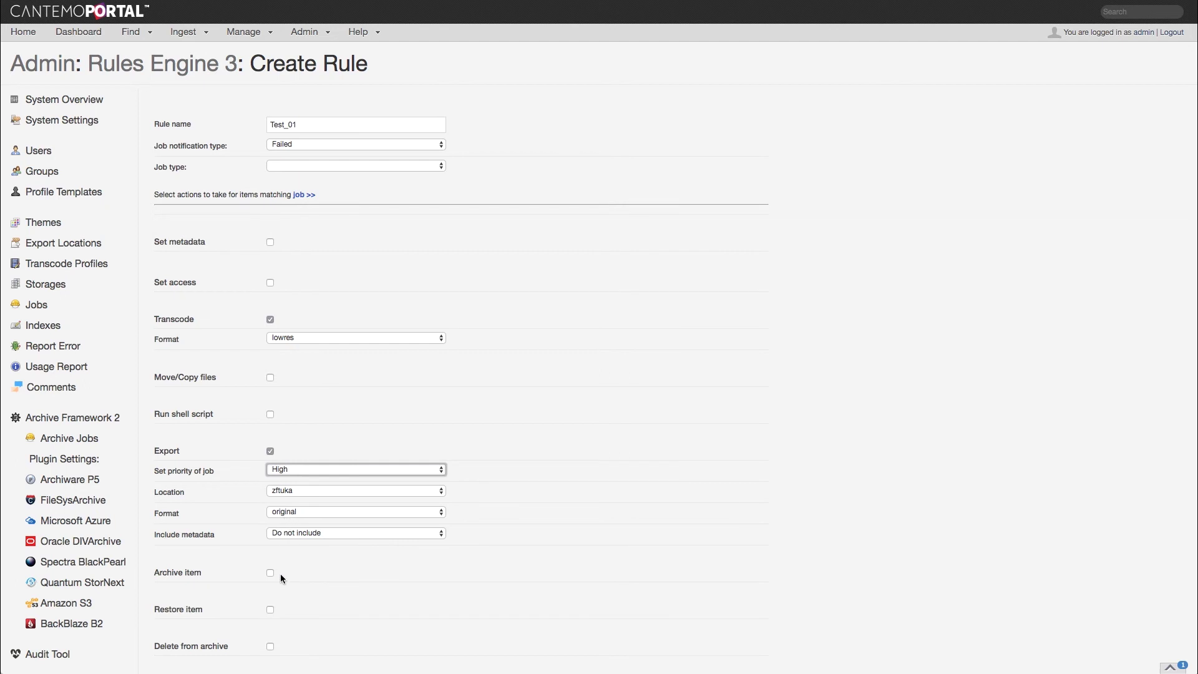
scroll(280, 574, down, 3)
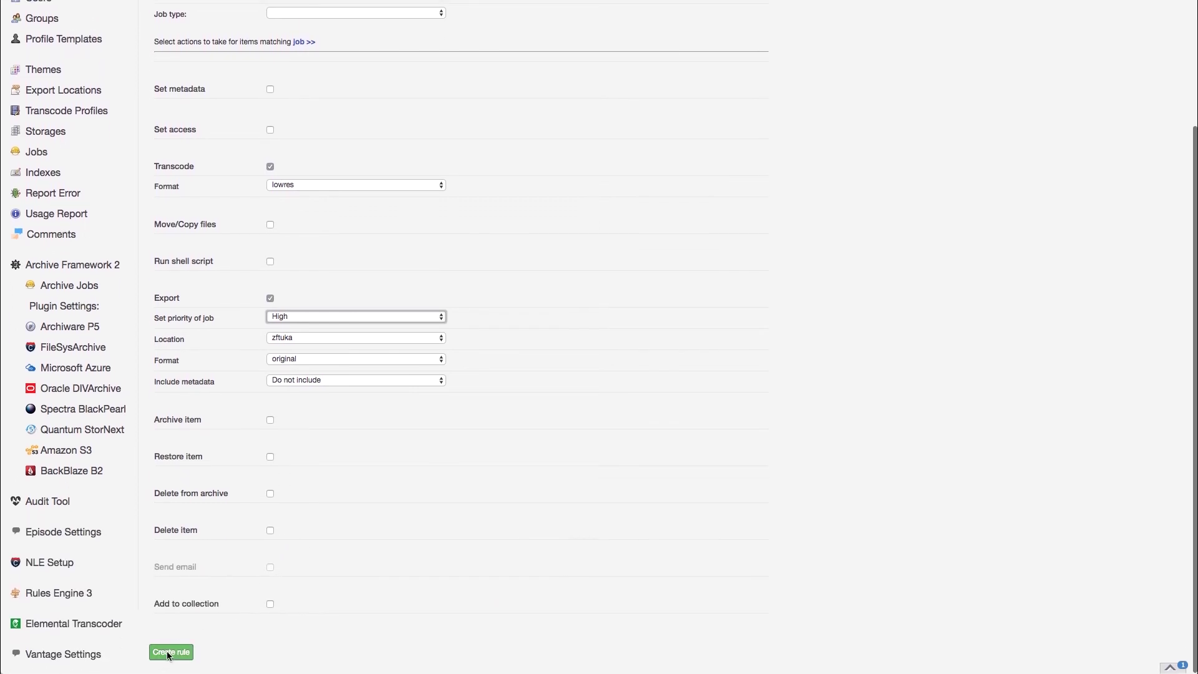
click(169, 654)
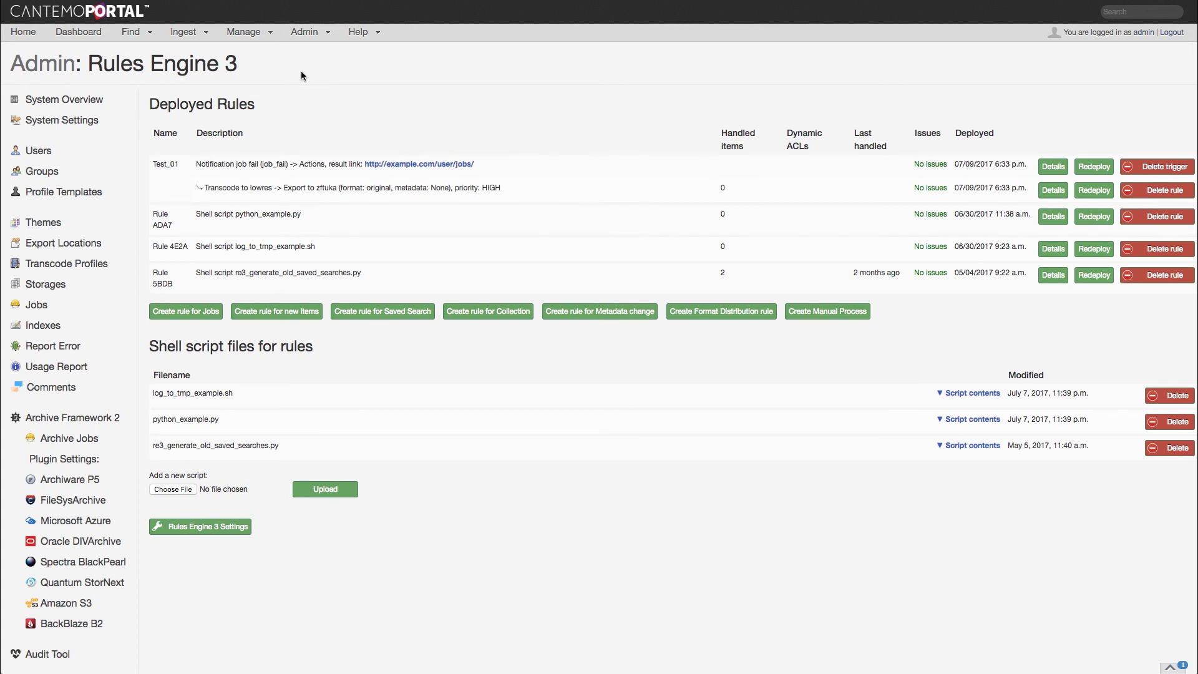
click(149, 36)
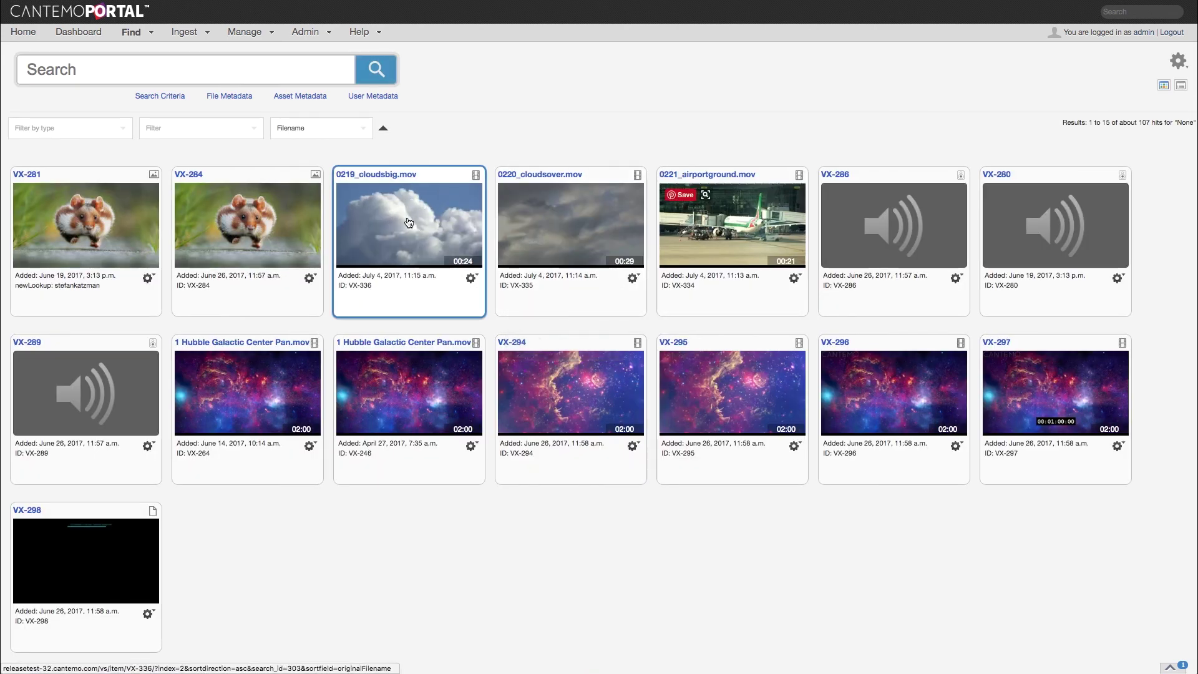
- Run the Test_01 rule manually on 0219_cloudsbig.mov
click(409, 223)
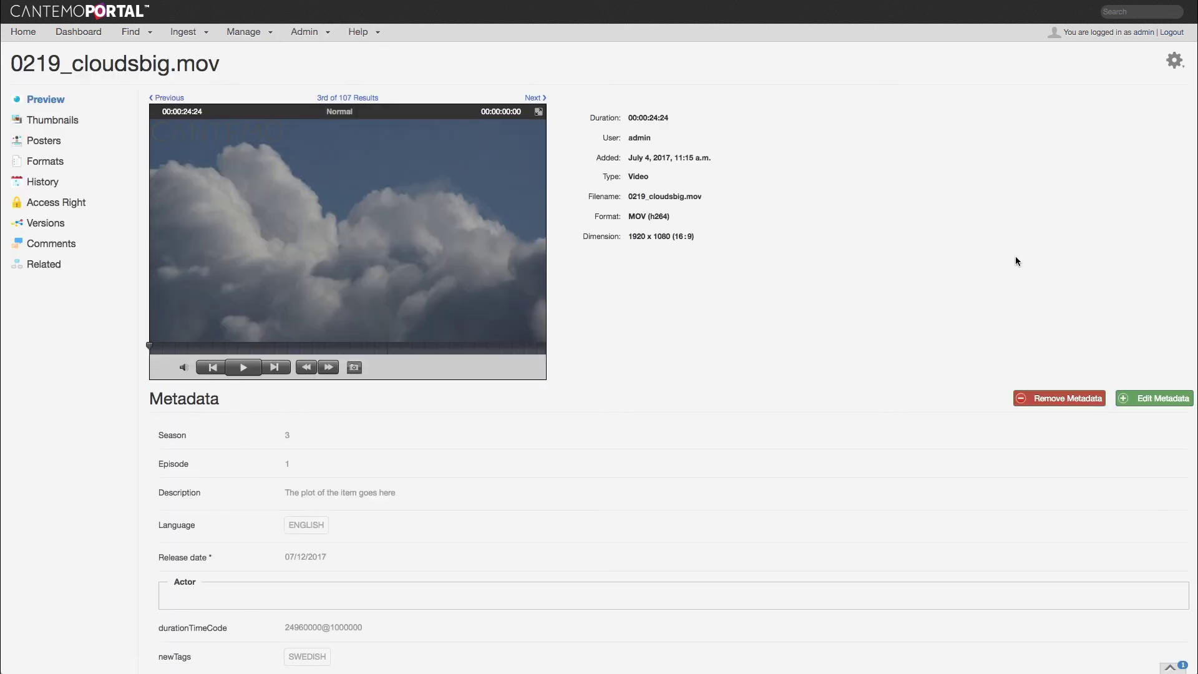
click(1174, 61)
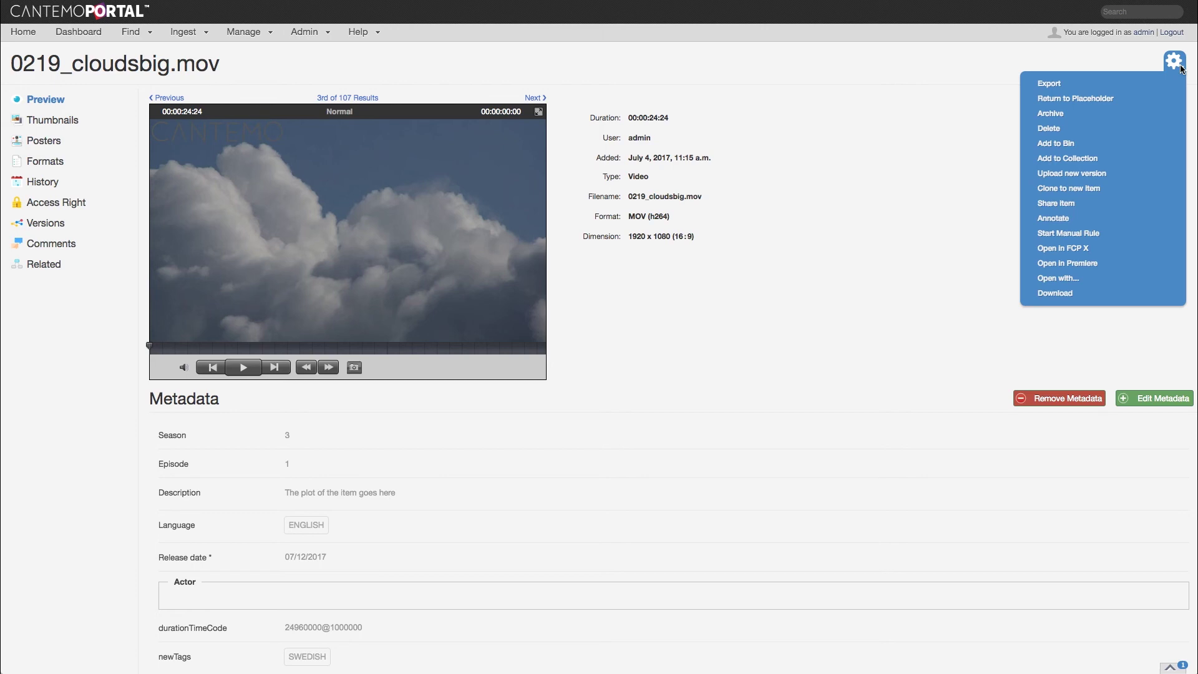
click(1078, 235)
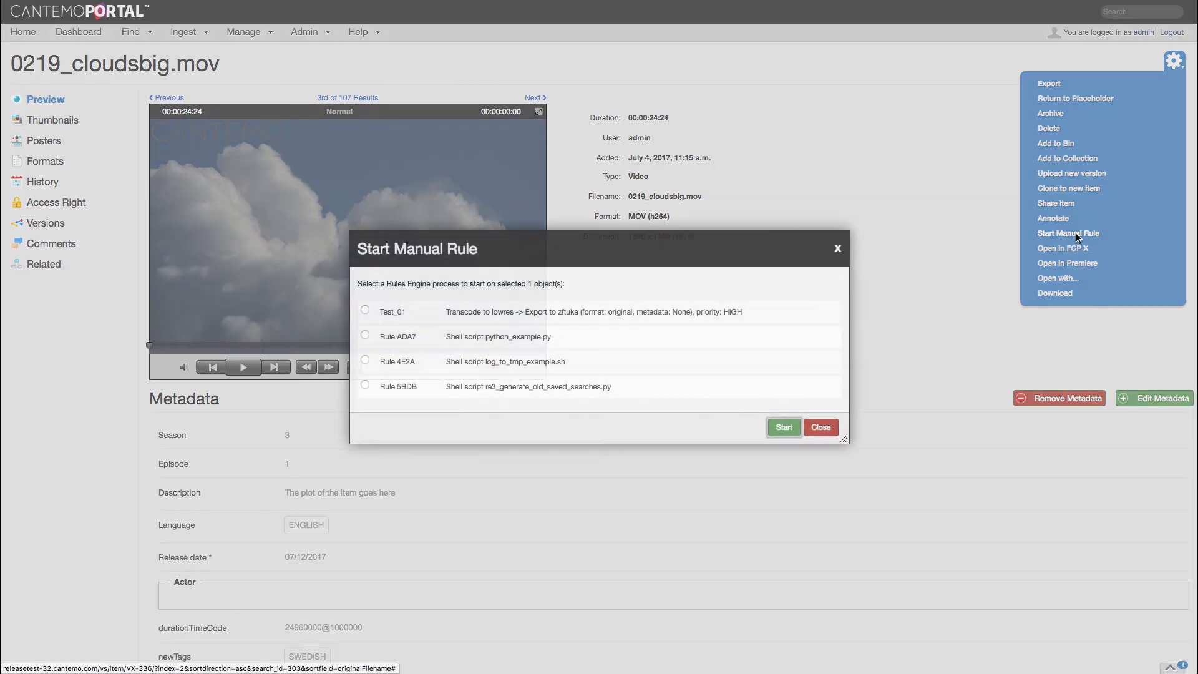
click(365, 311)
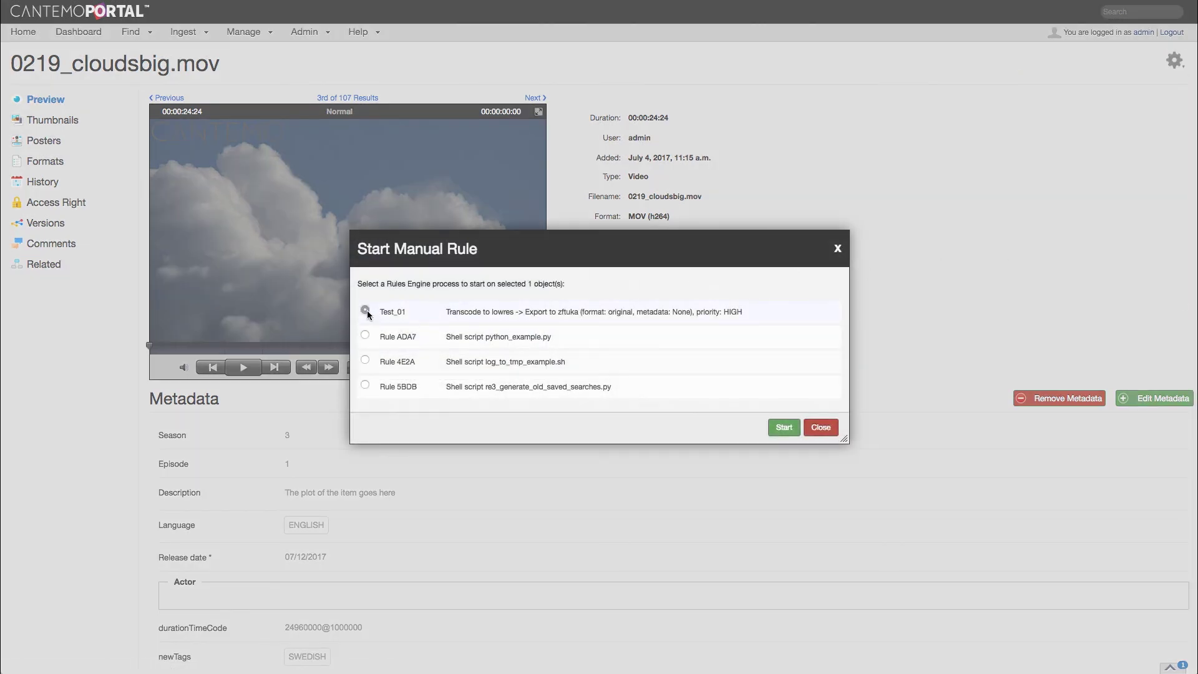
click(784, 428)
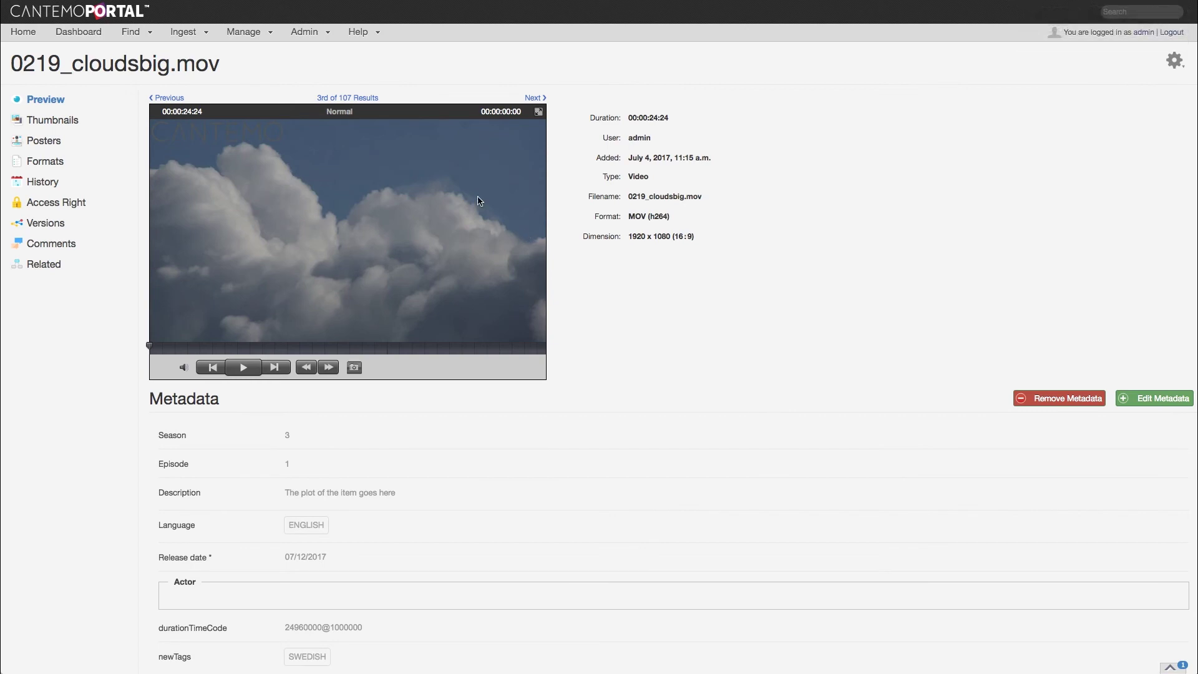
- Check the Jobs overview for the resulting HIGH-priority export job VX-116
mouse_move(321, 42)
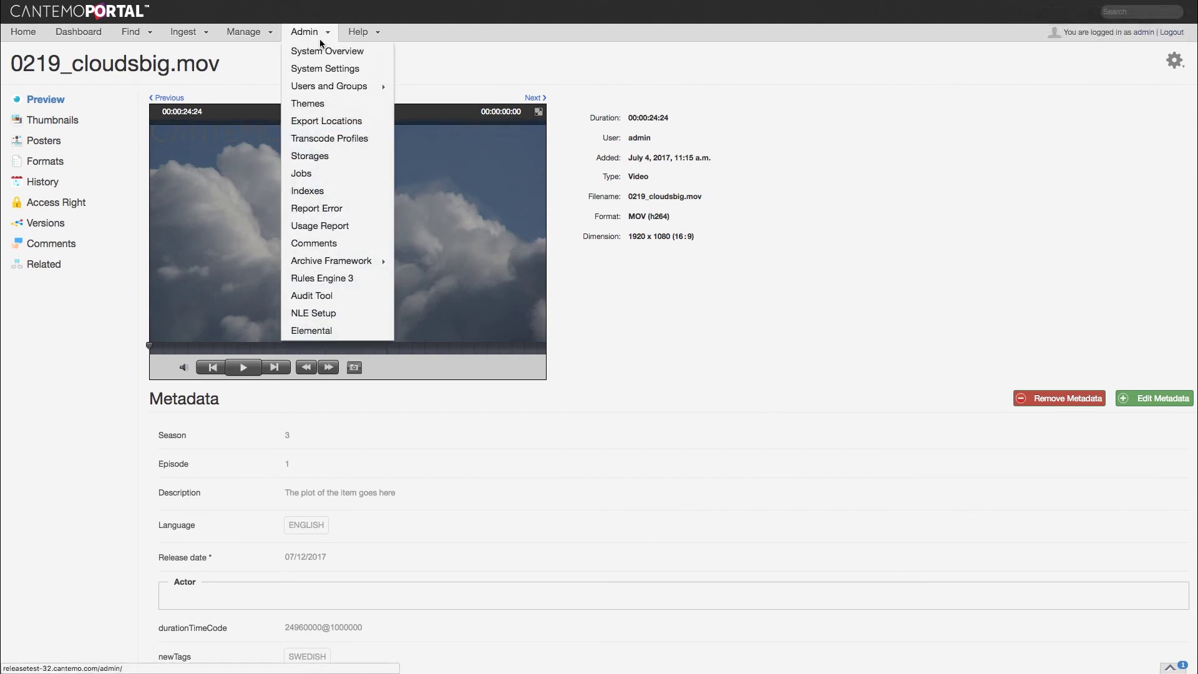
click(312, 176)
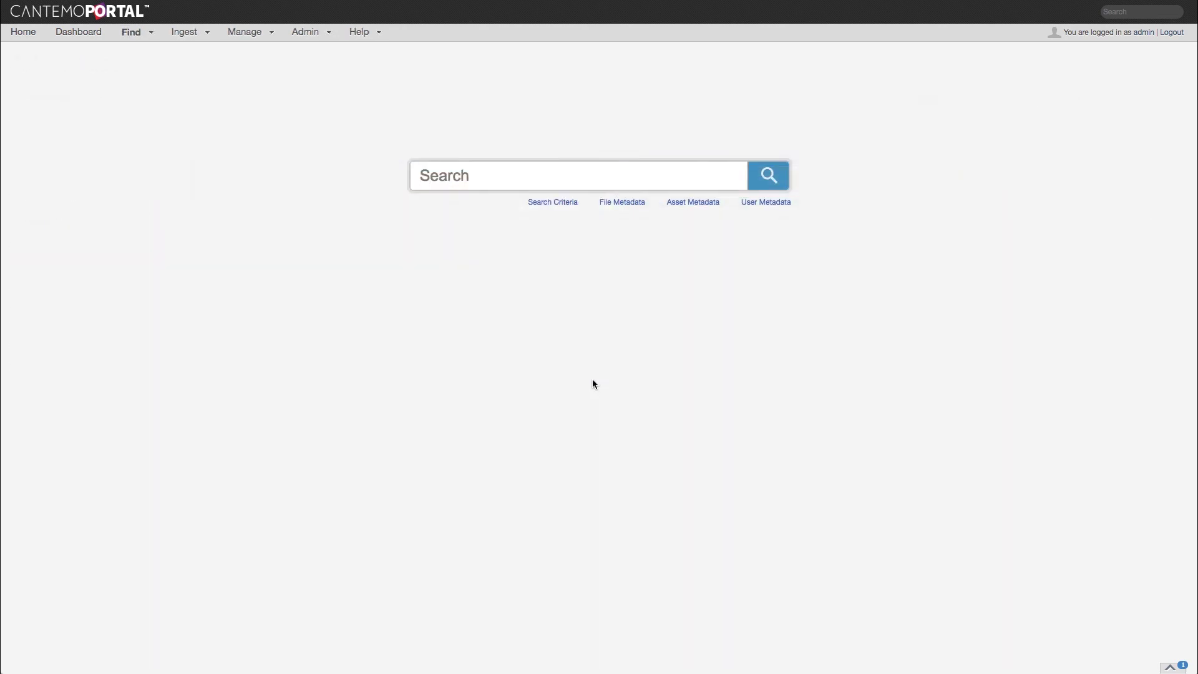
click(330, 36)
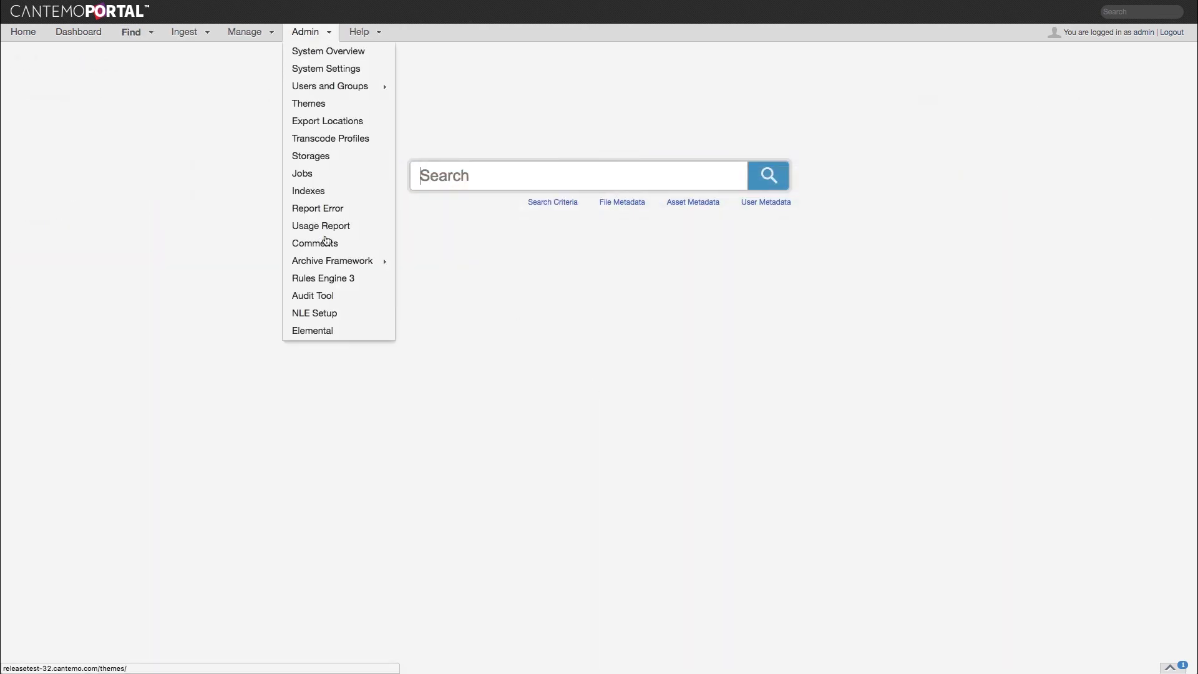
- Create a Rules Engine 3 job rule with notification type 'Finished with warning'
click(329, 282)
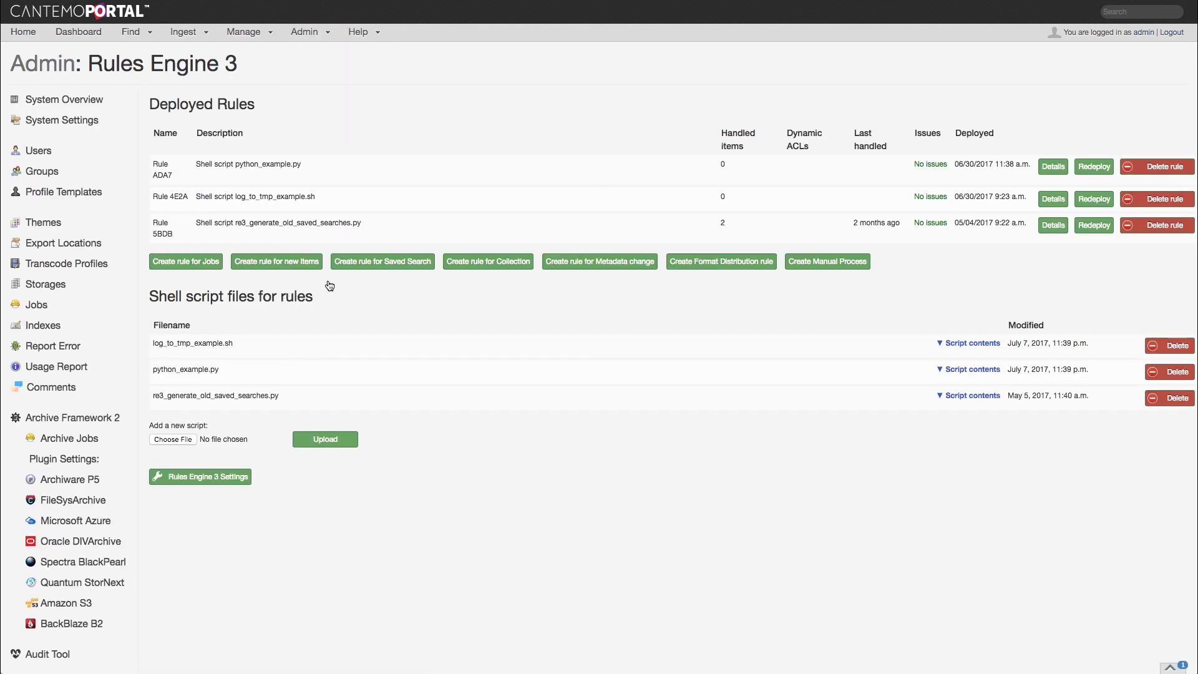
click(165, 261)
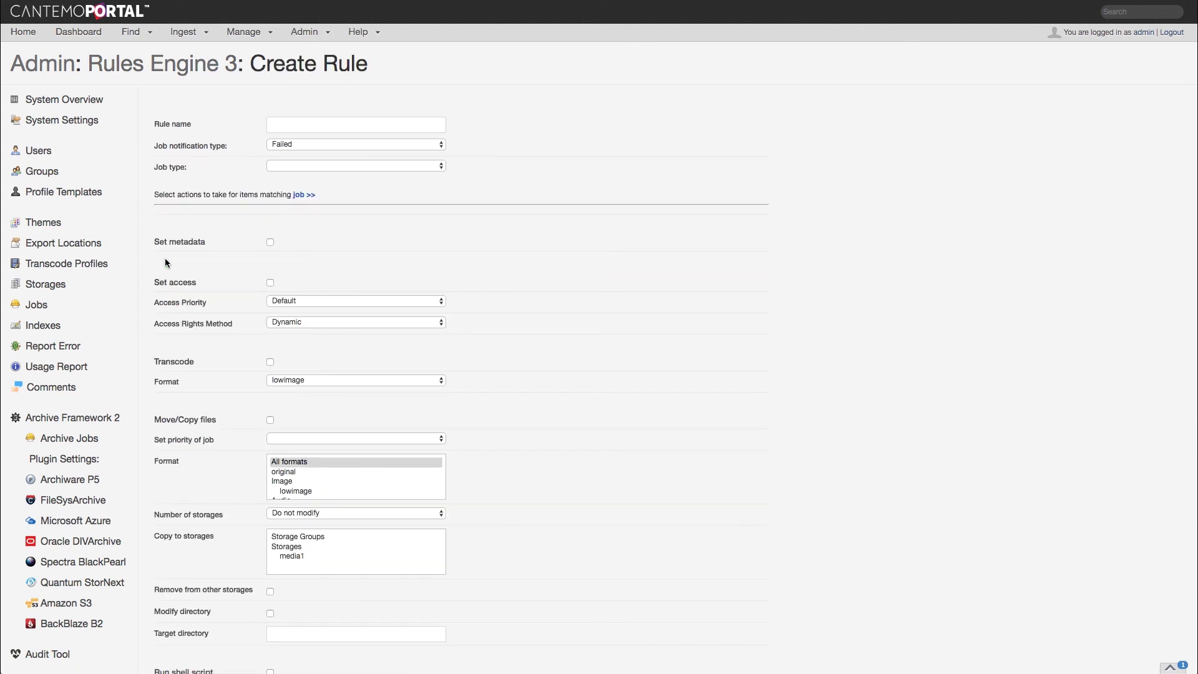
click(303, 146)
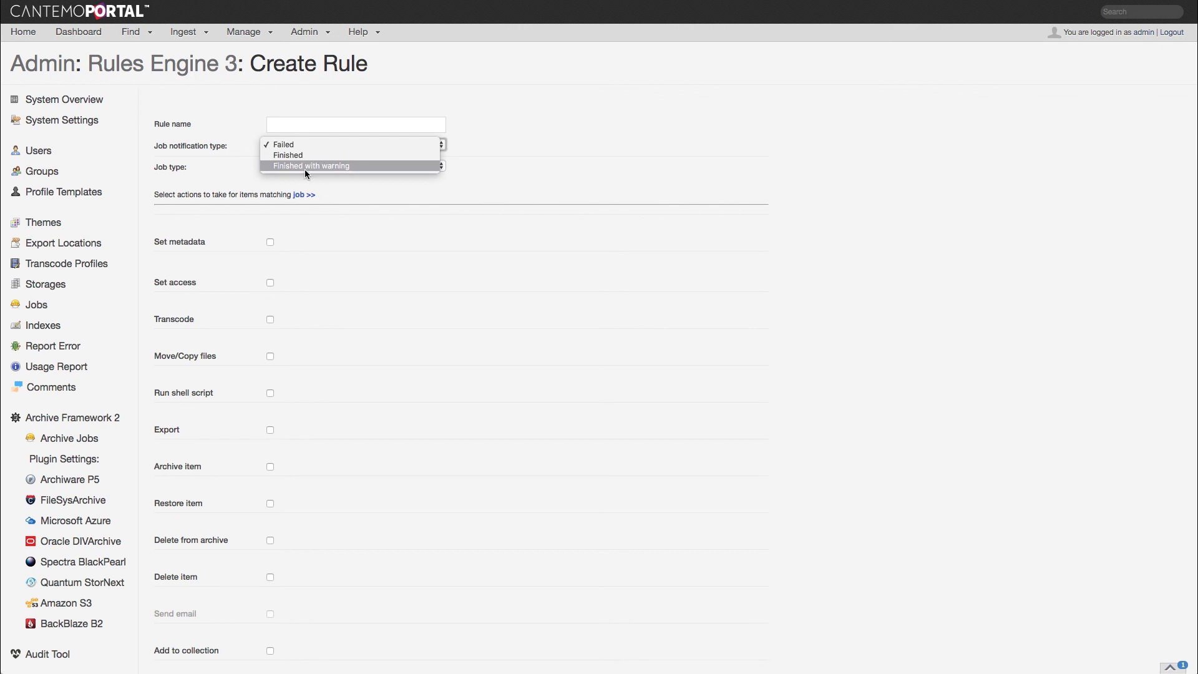
click(305, 166)
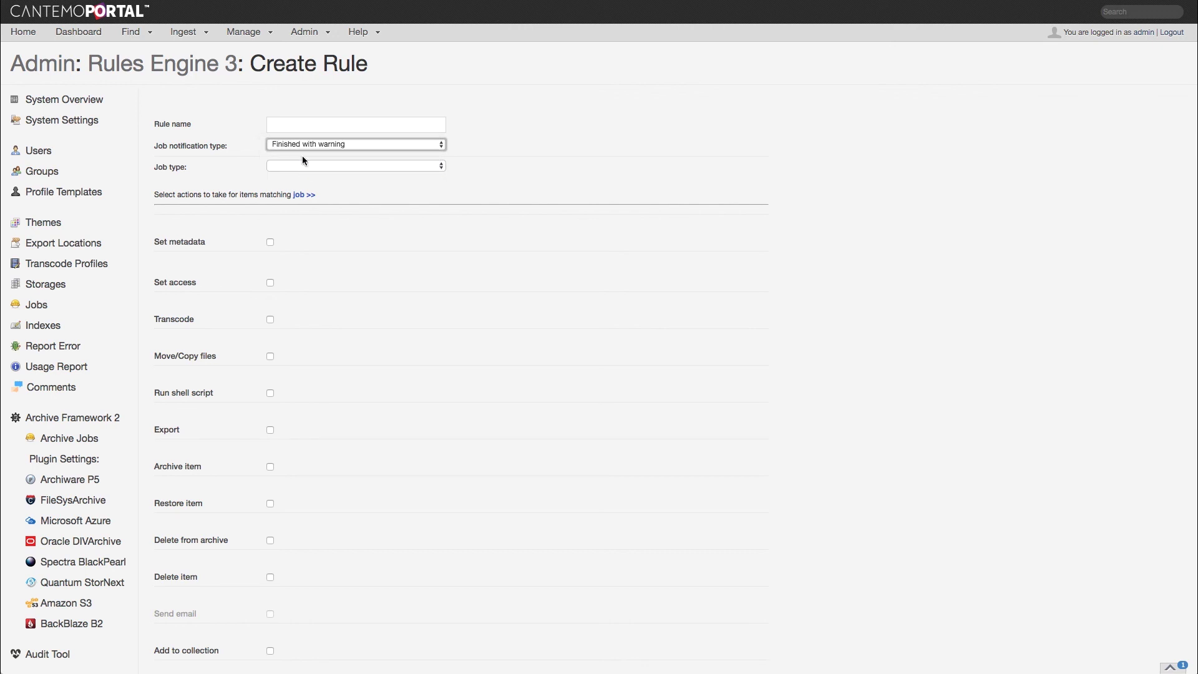